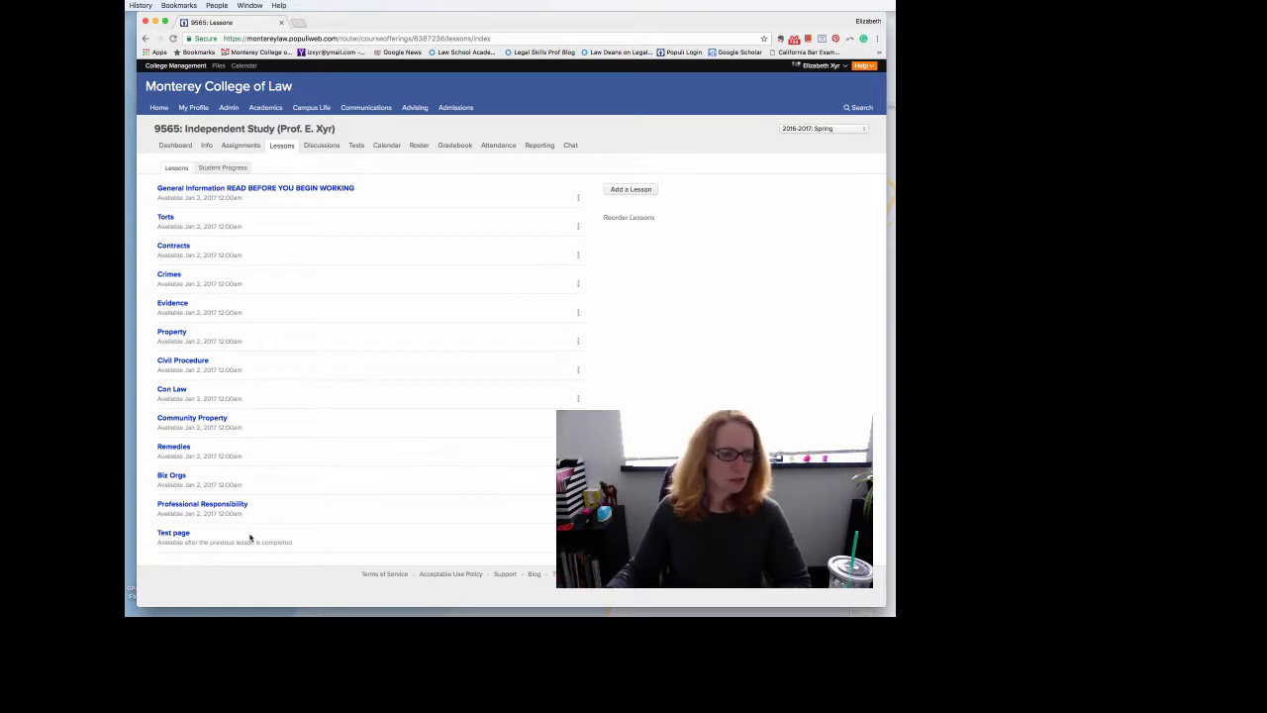
Open the Test page lesson for designing and add a heading section reading "Intro"
click(178, 536)
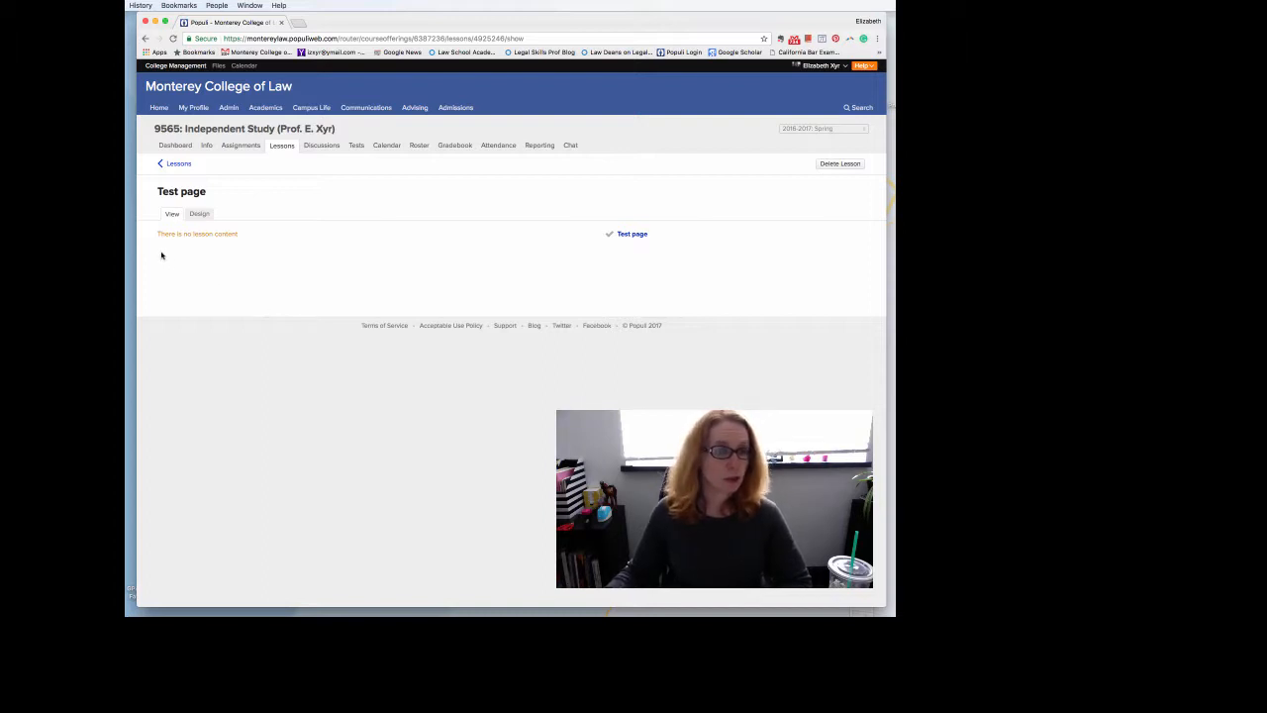
click(201, 214)
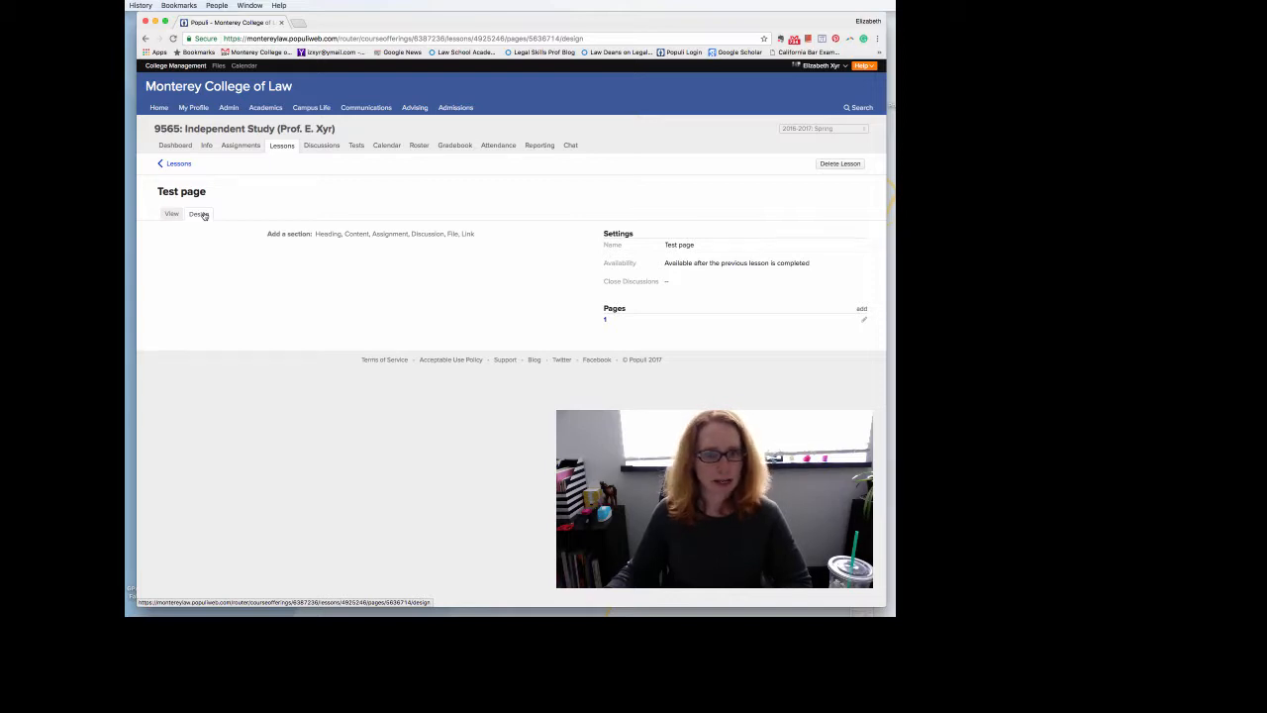
click(329, 234)
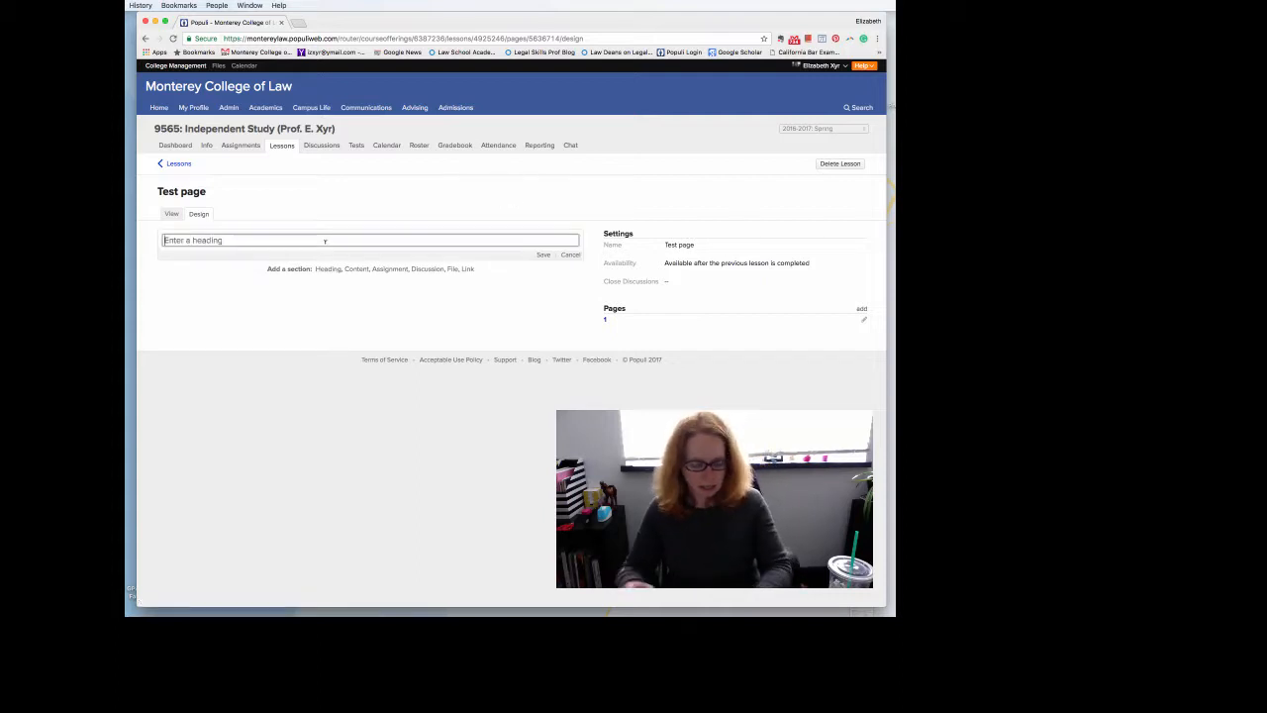
text(In)
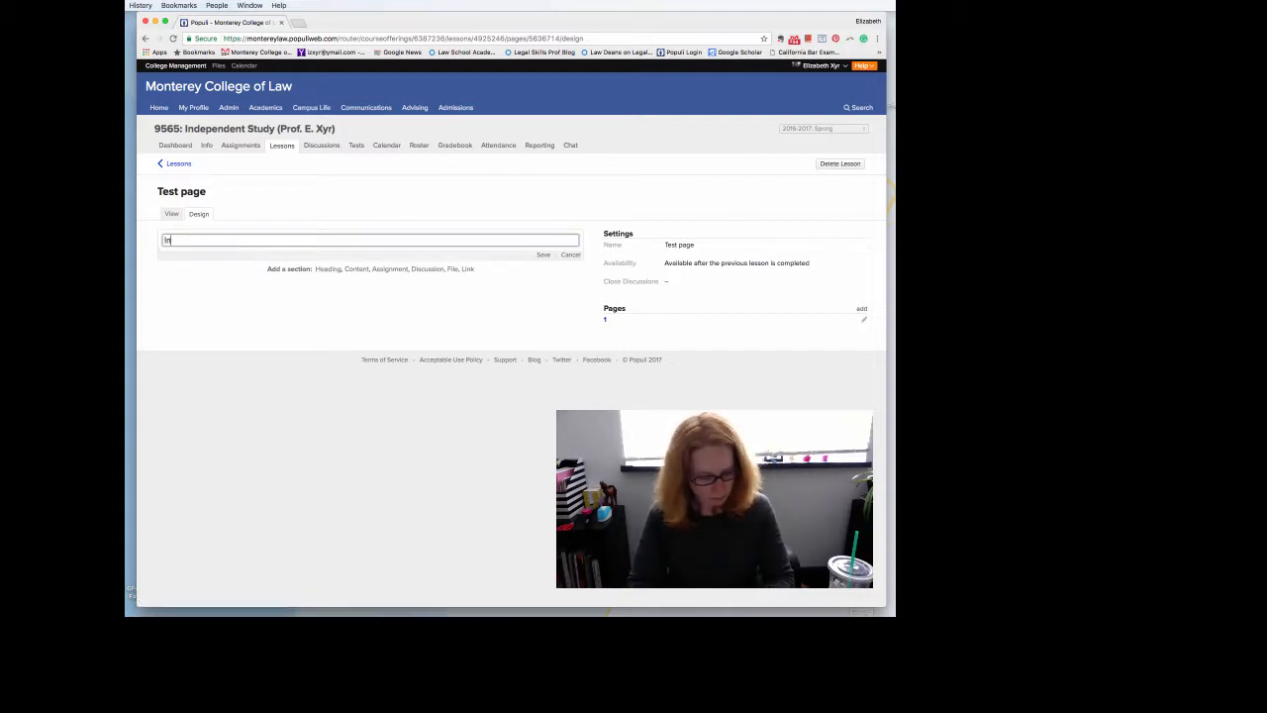
text(tro)
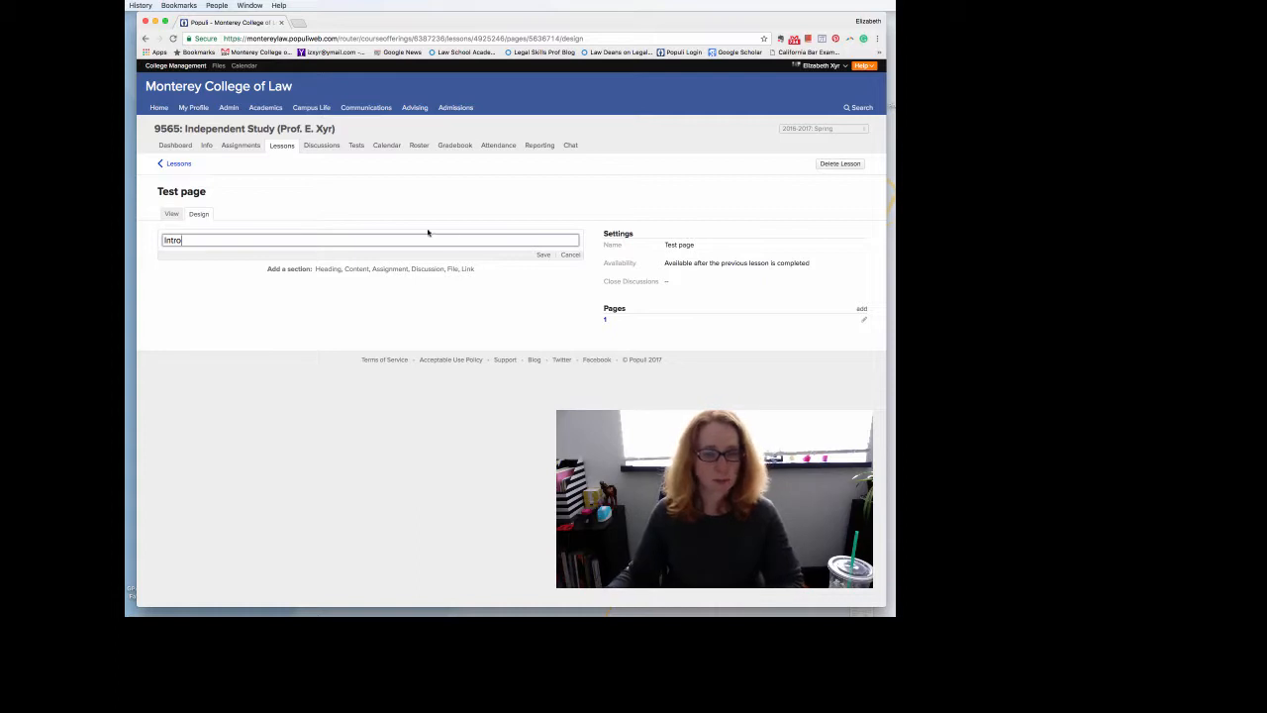
click(544, 254)
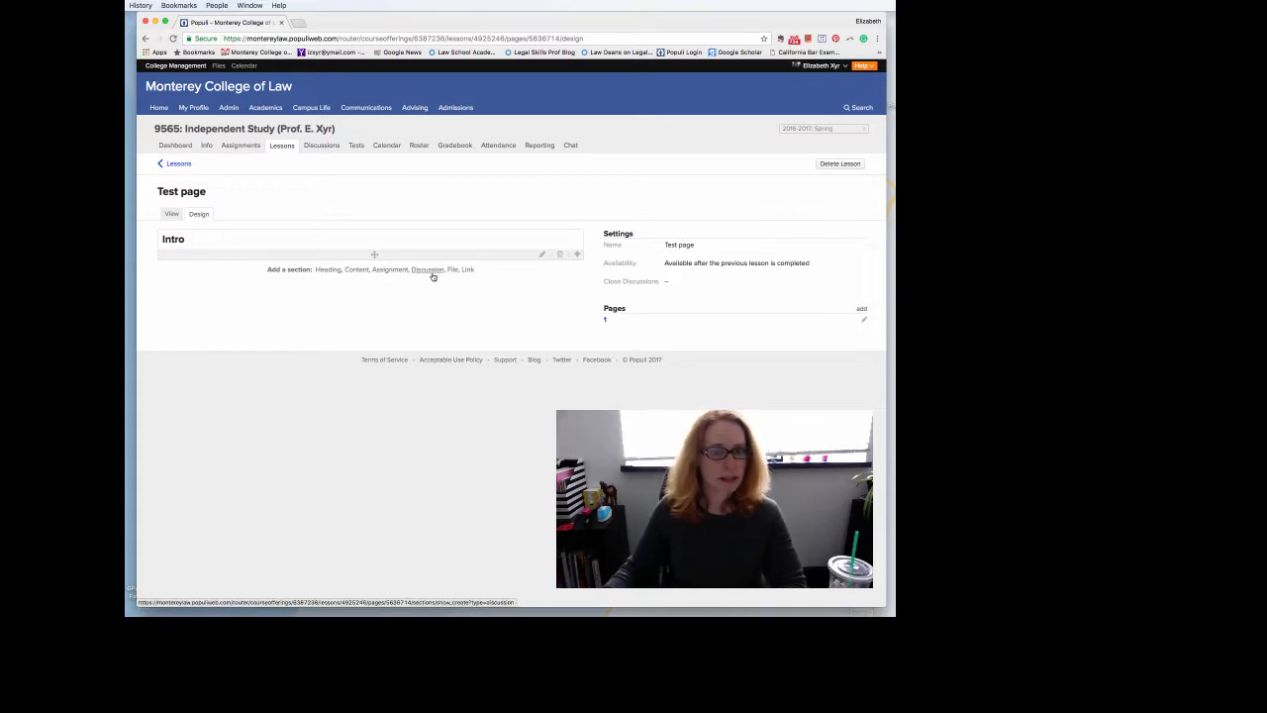
Add a content section below the Intro heading with the text "Type anything" and save it
click(356, 269)
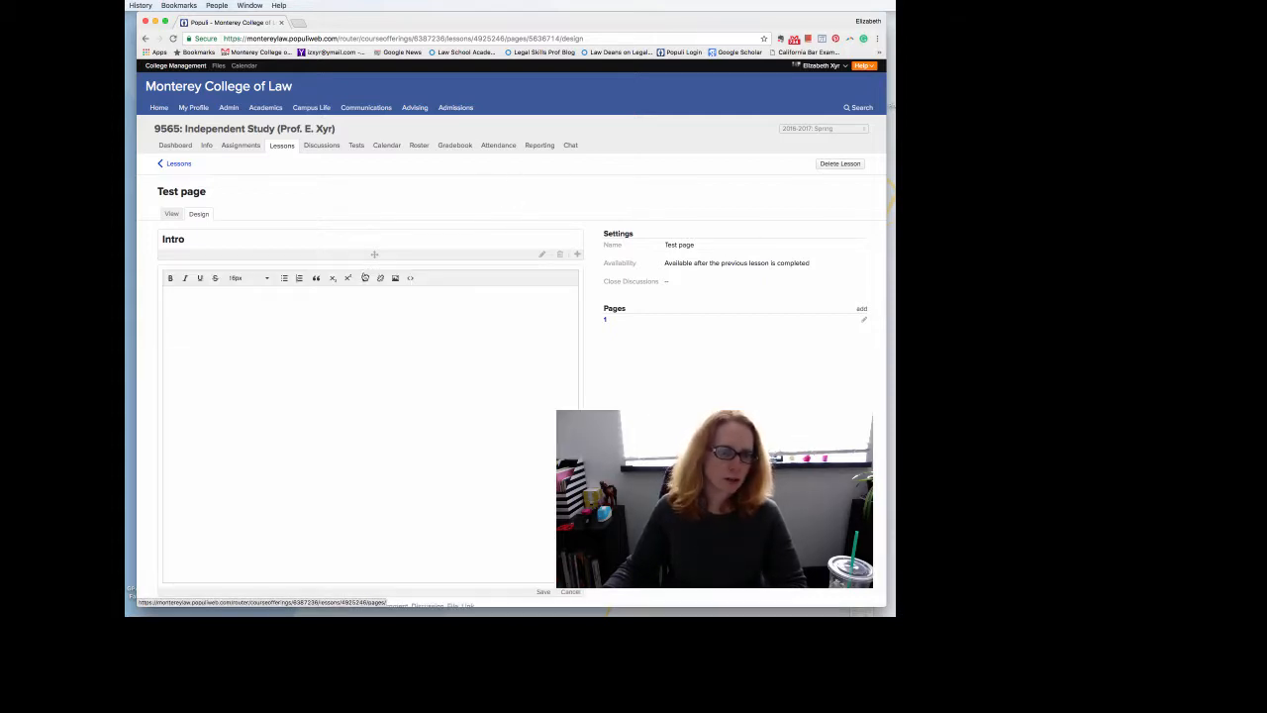
scroll(618, 388, down, 1)
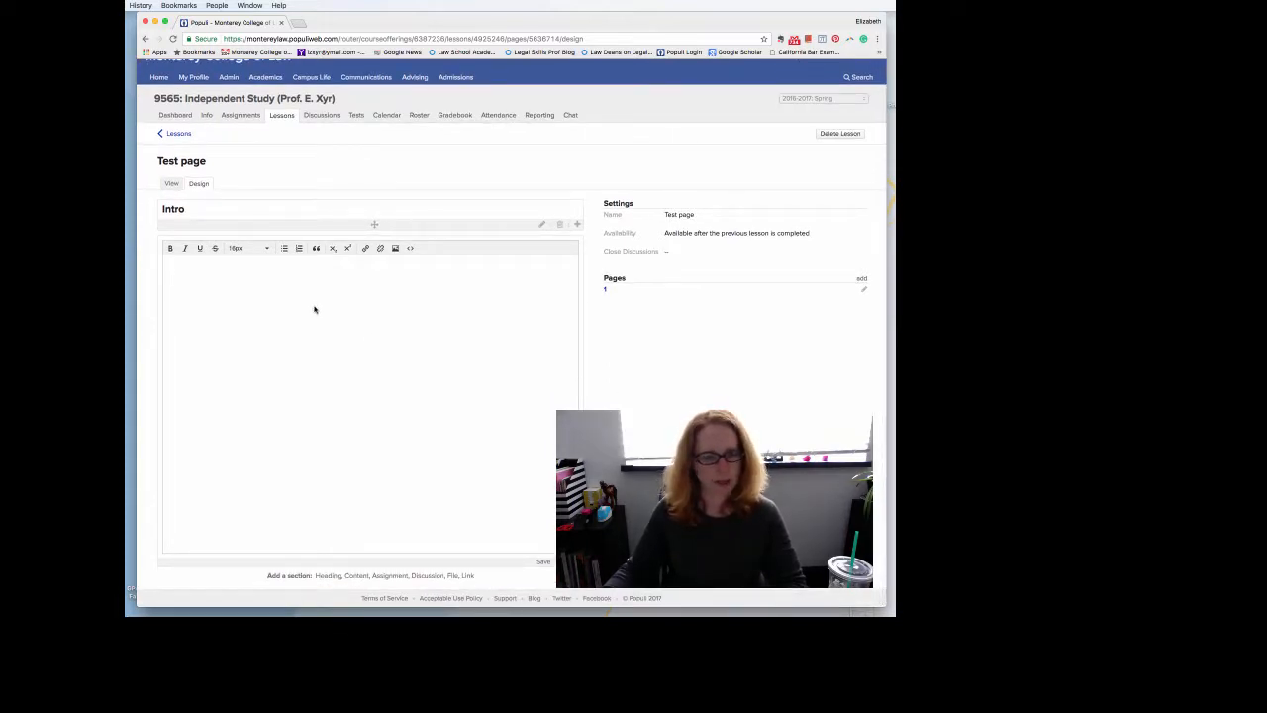
text(T)
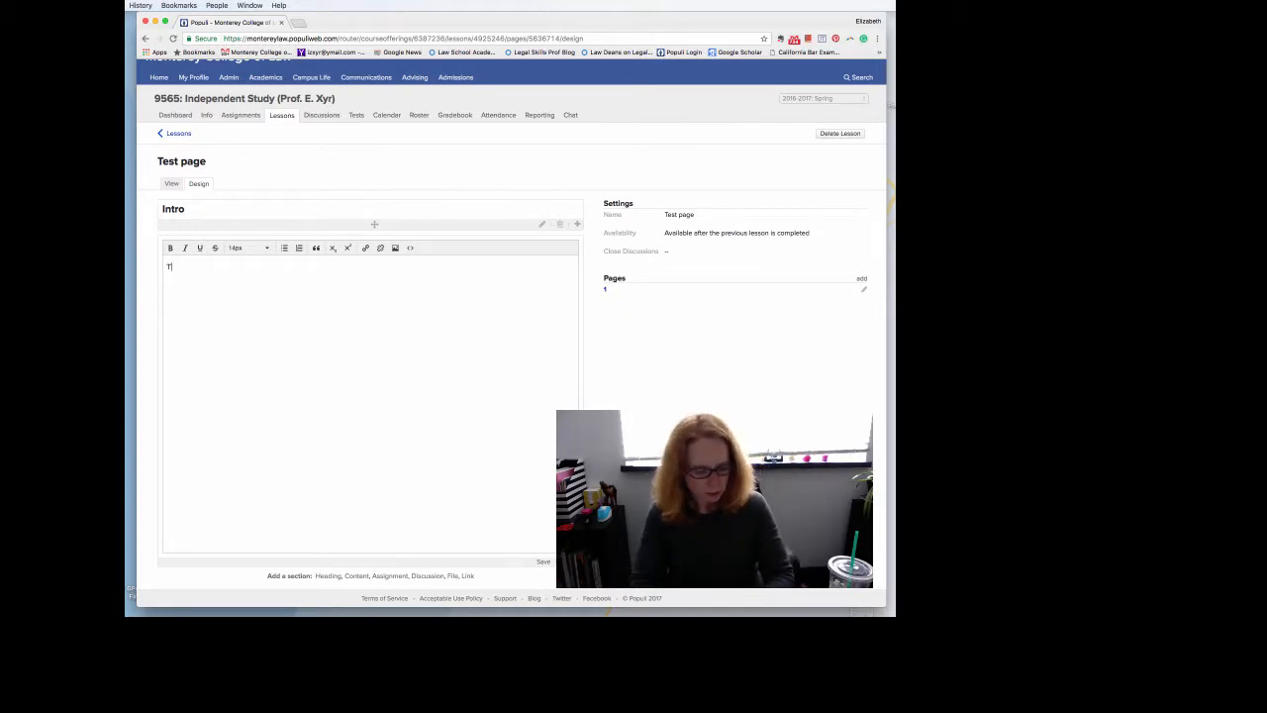
text(ype anythin)
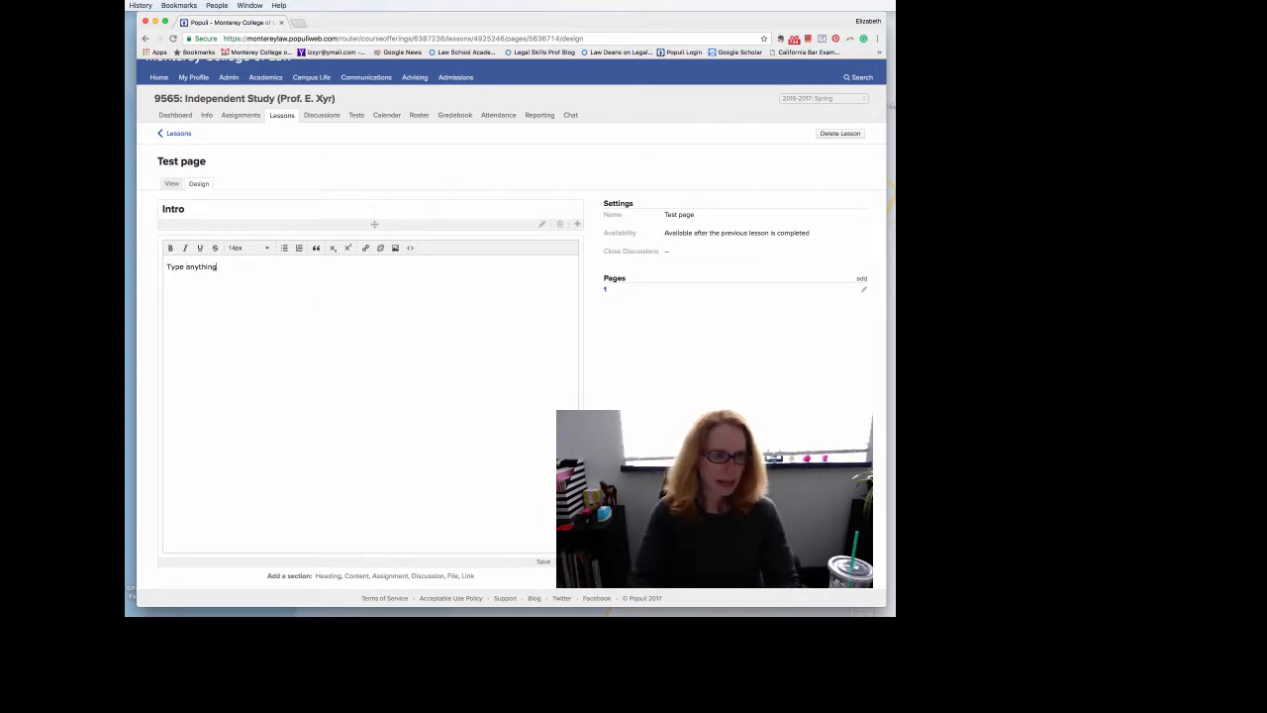
text(g)
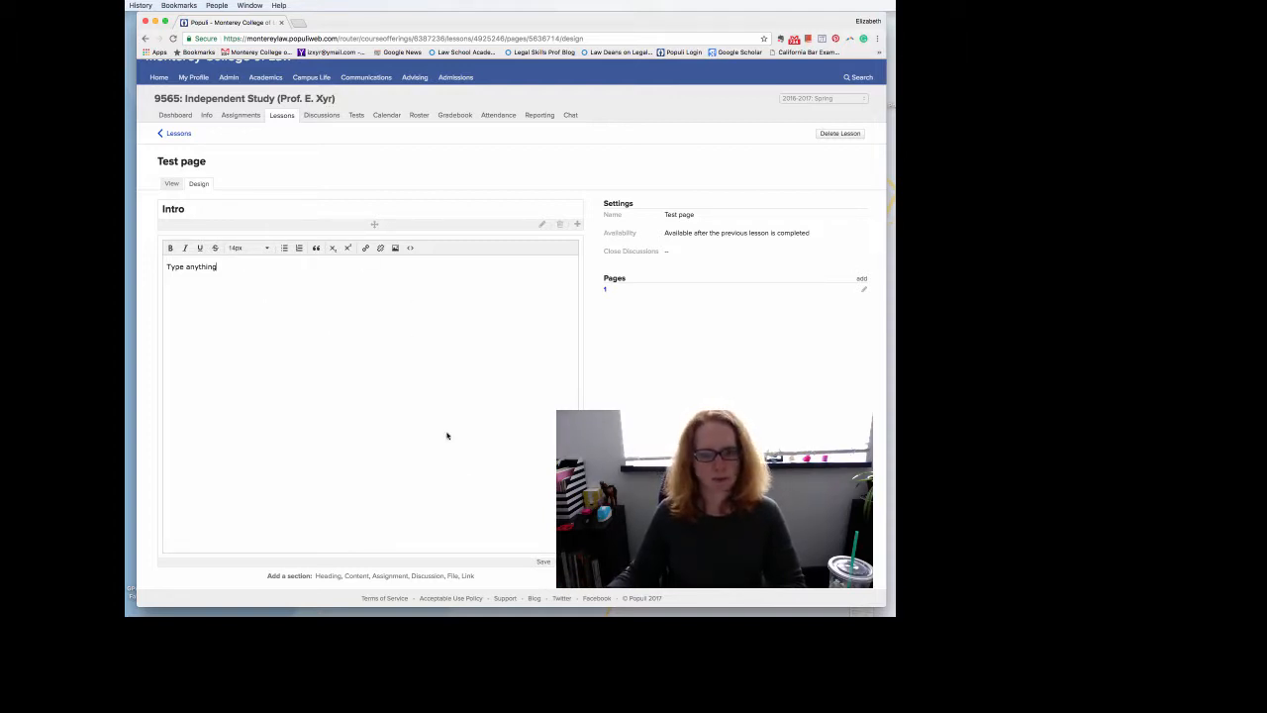
click(546, 563)
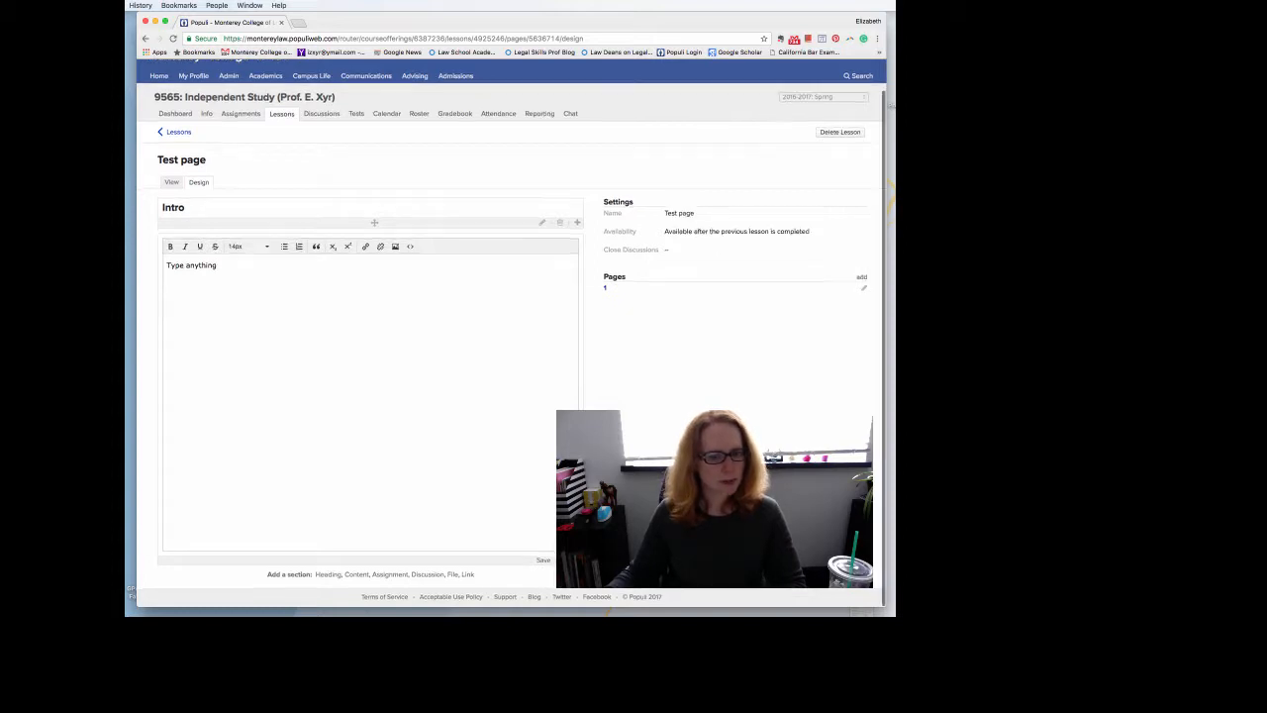
click(544, 563)
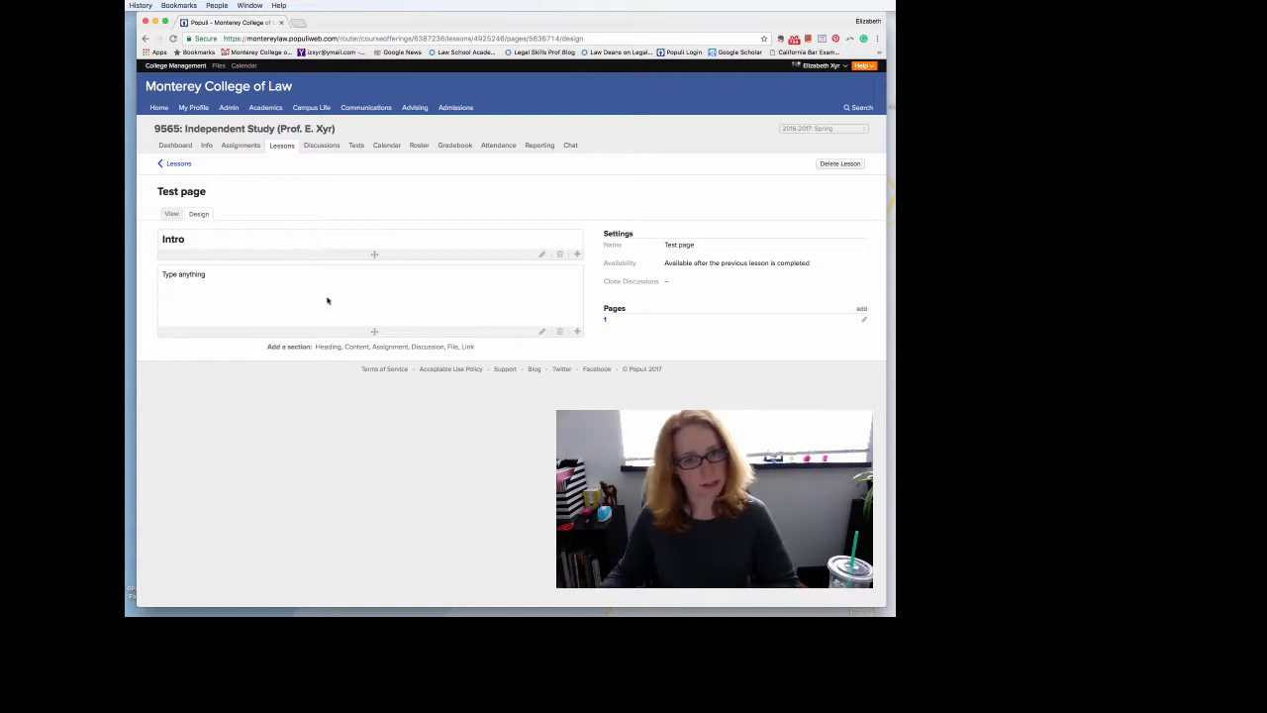
Add a new page named "2" to the Test page lesson
click(861, 309)
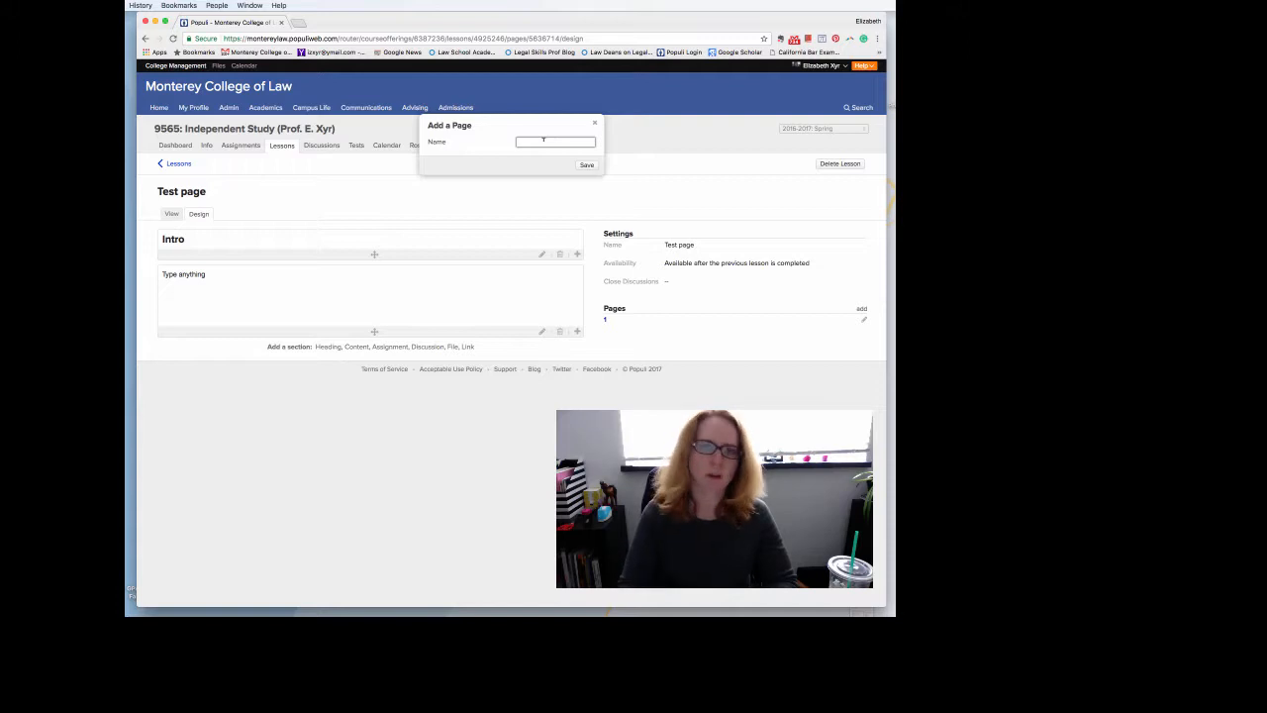
click(543, 139)
text(2)
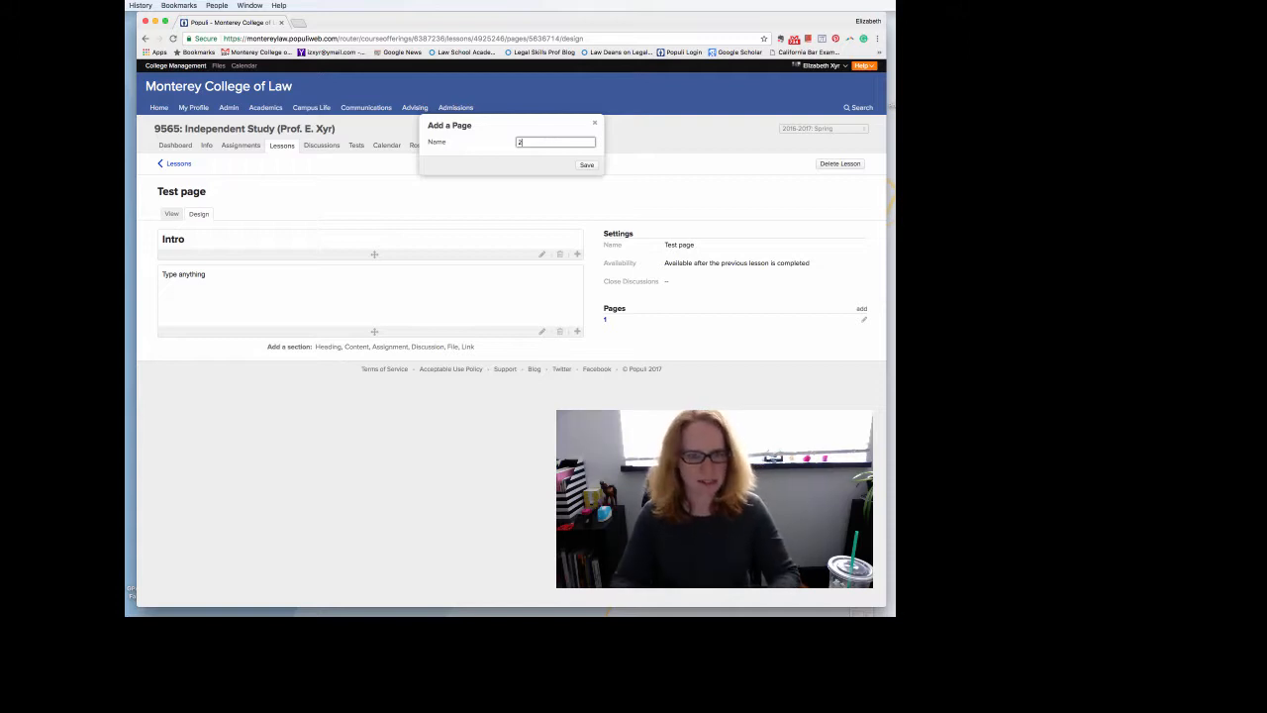
click(589, 166)
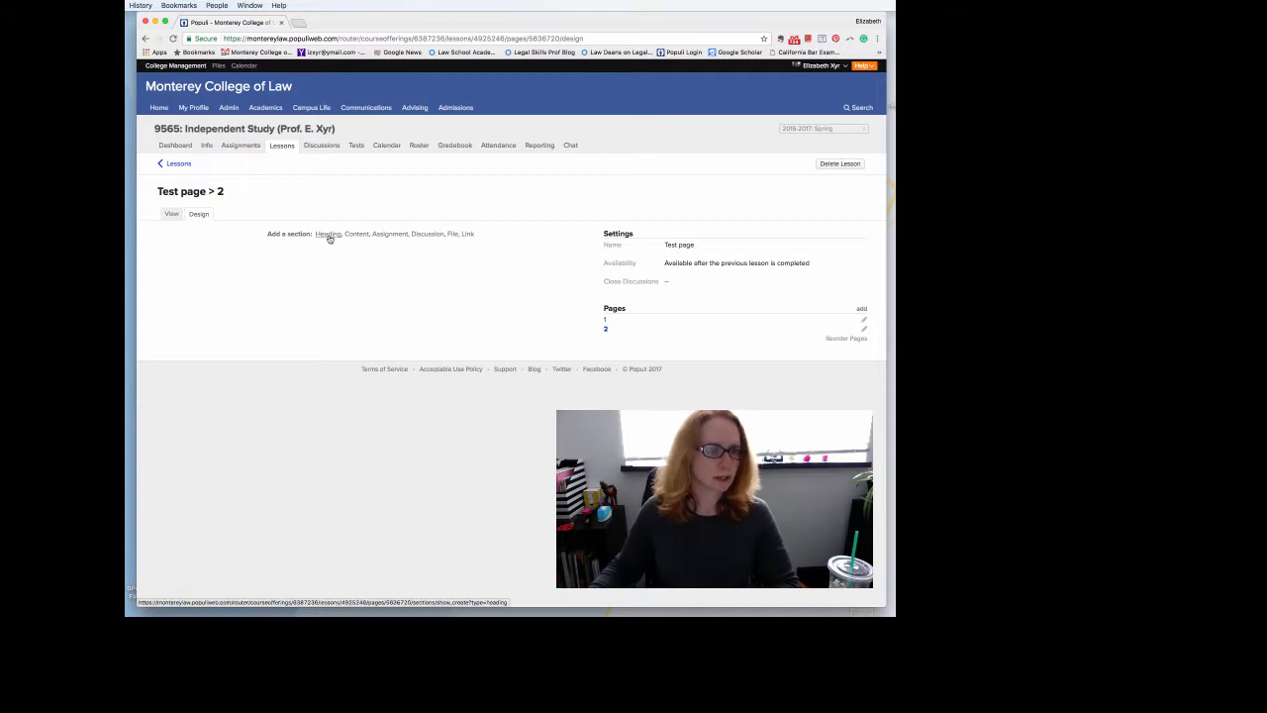
Add a heading section reading "Prezi" to page 2
click(329, 234)
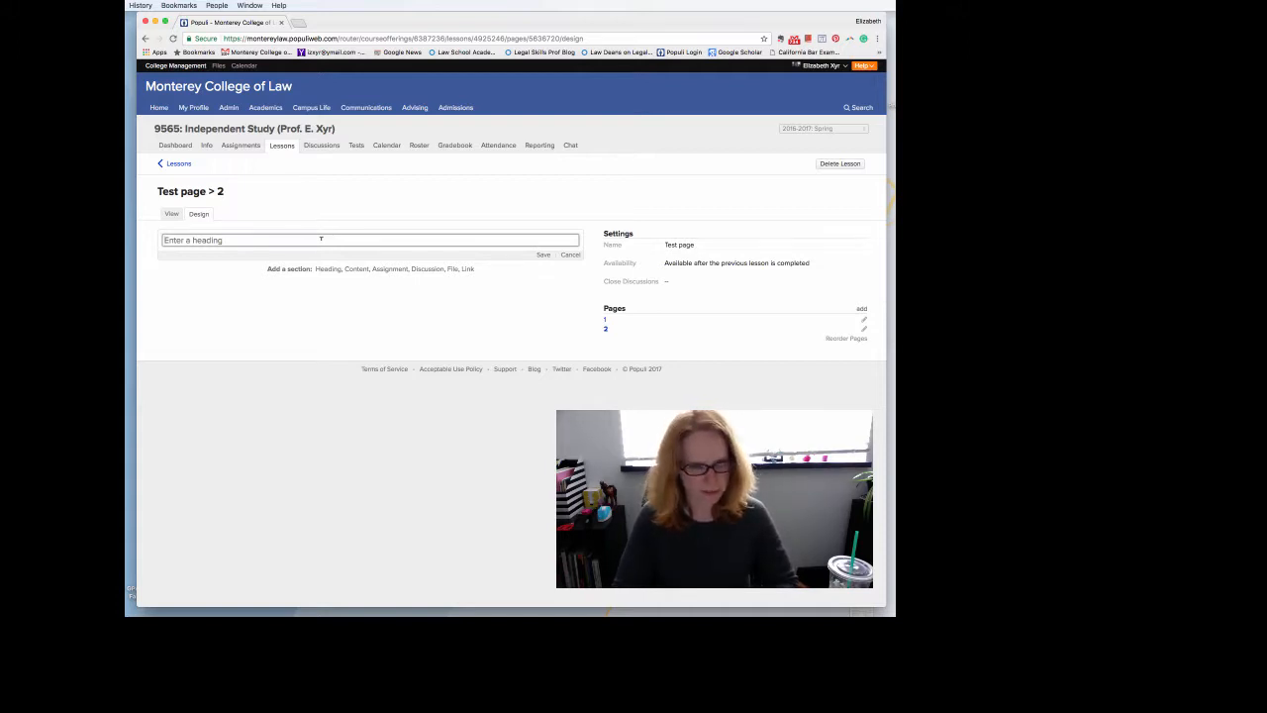
text(Pre)
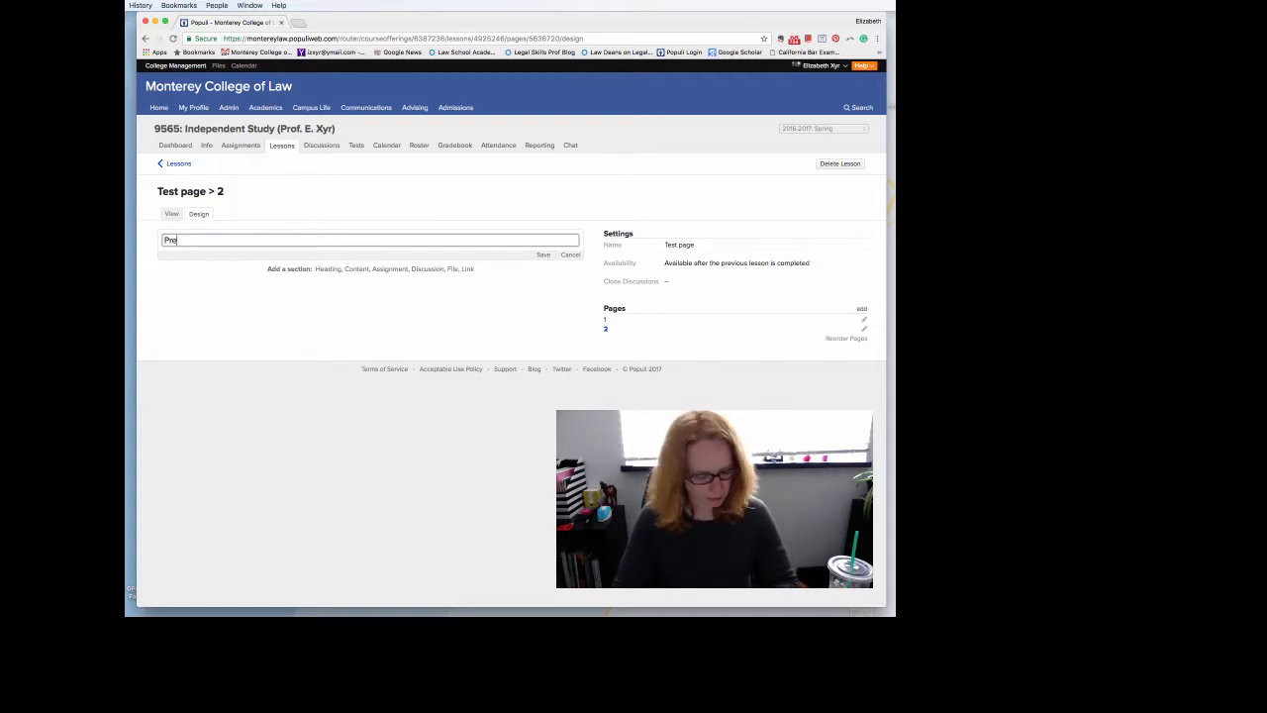
text(zi)
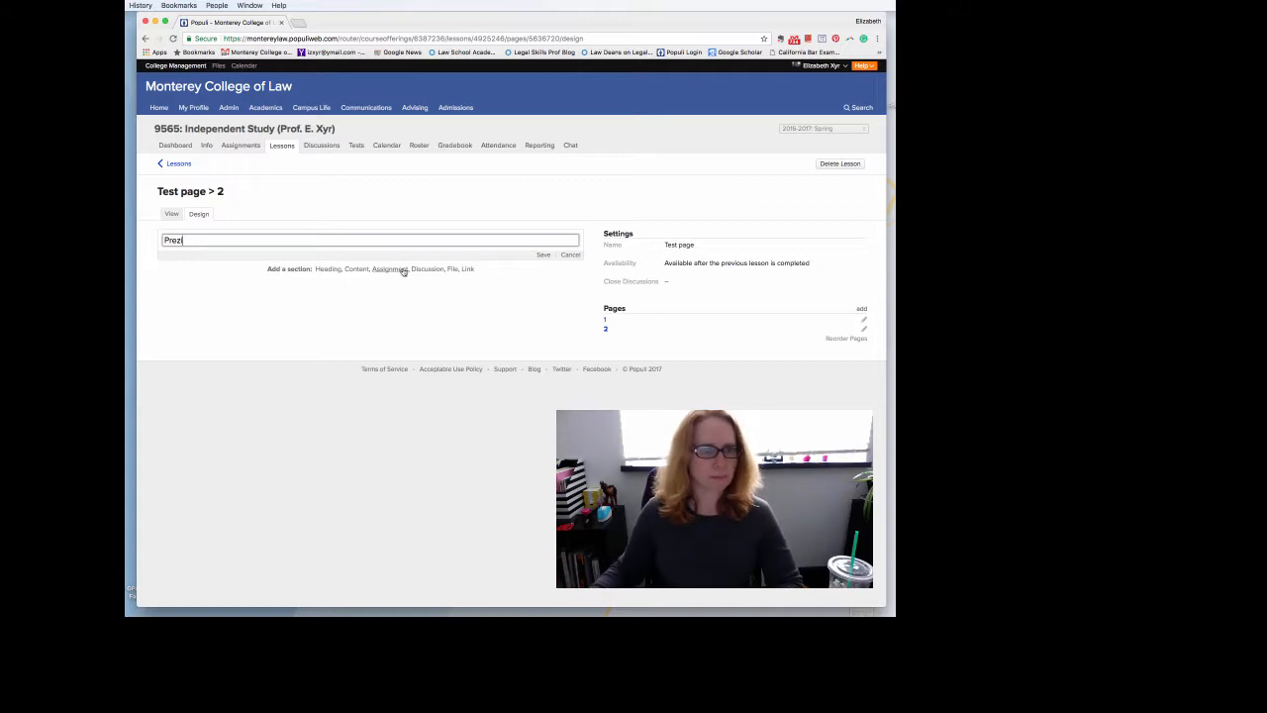
click(544, 254)
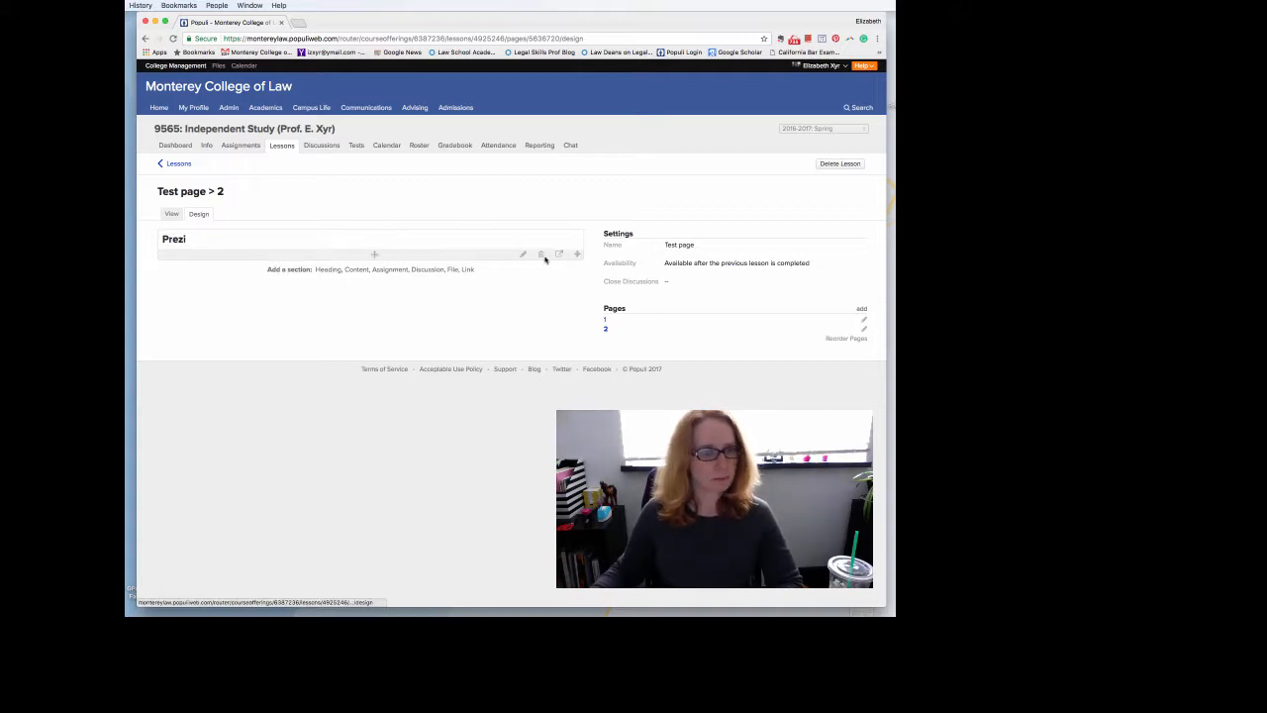
Add a file section with Jurisprudence .pdf under the Prezi heading, requiring students to view or download it
click(452, 269)
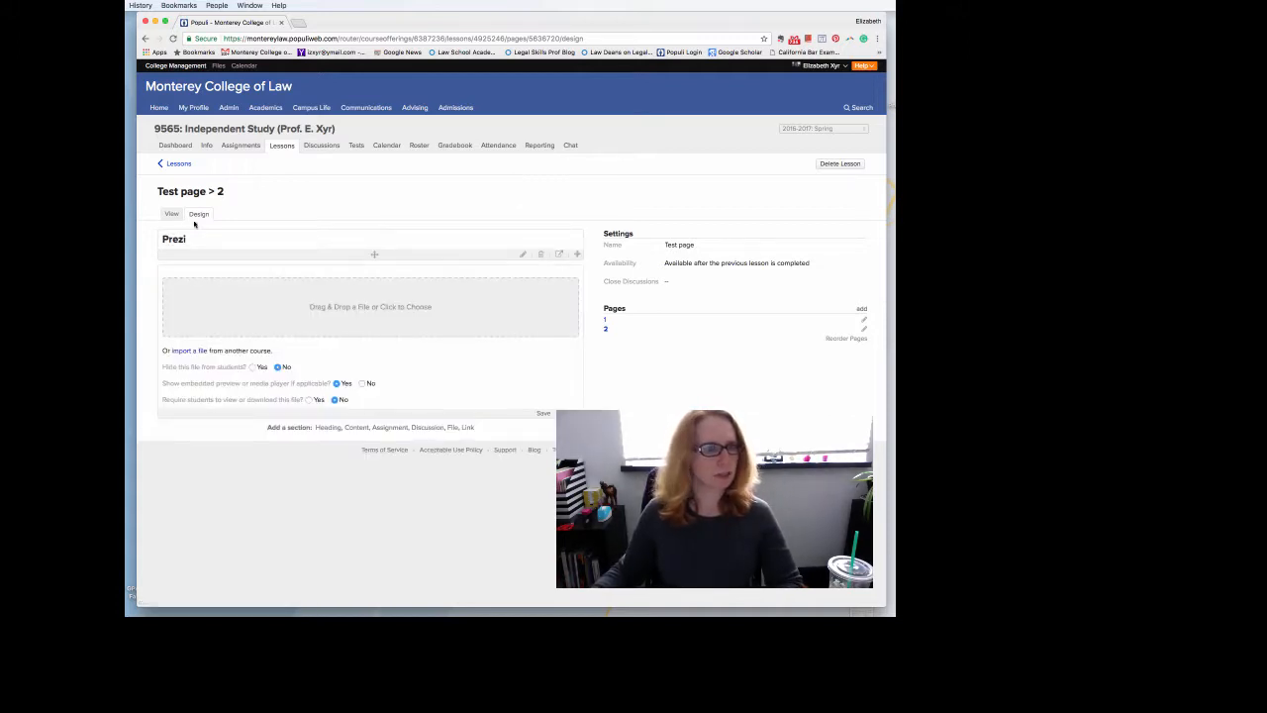
drag(282, 223, 377, 287)
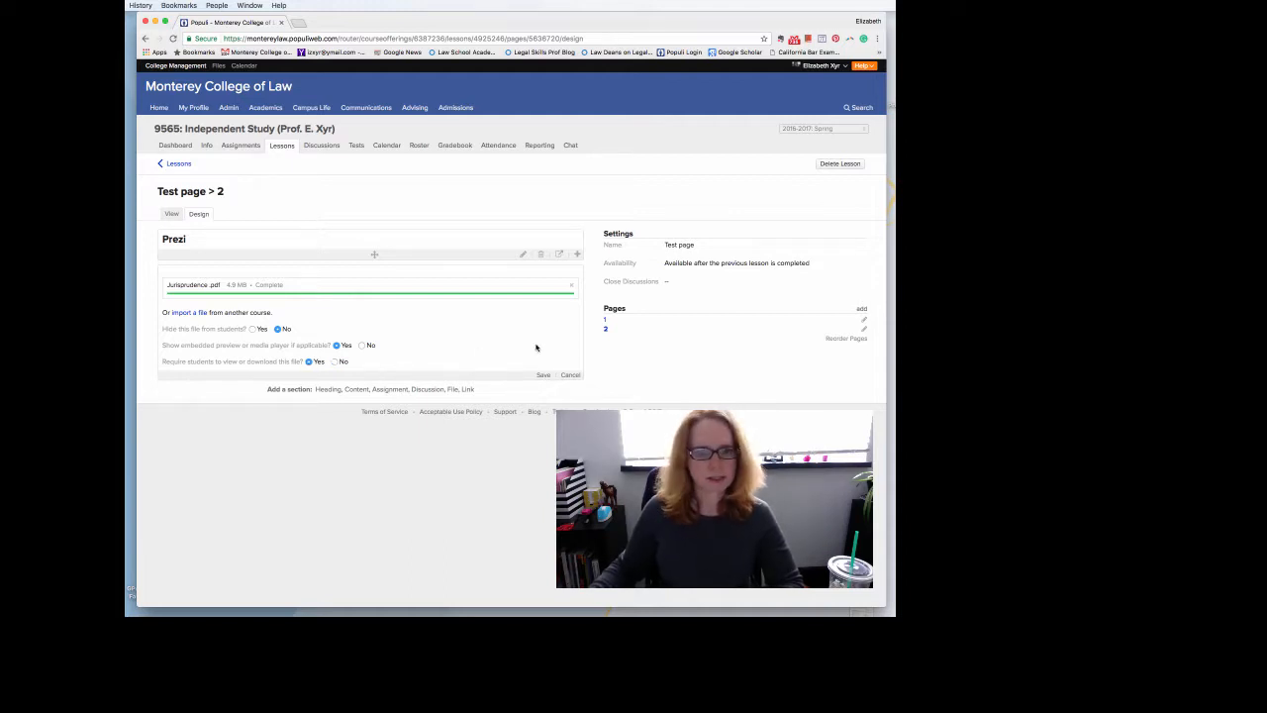
click(544, 375)
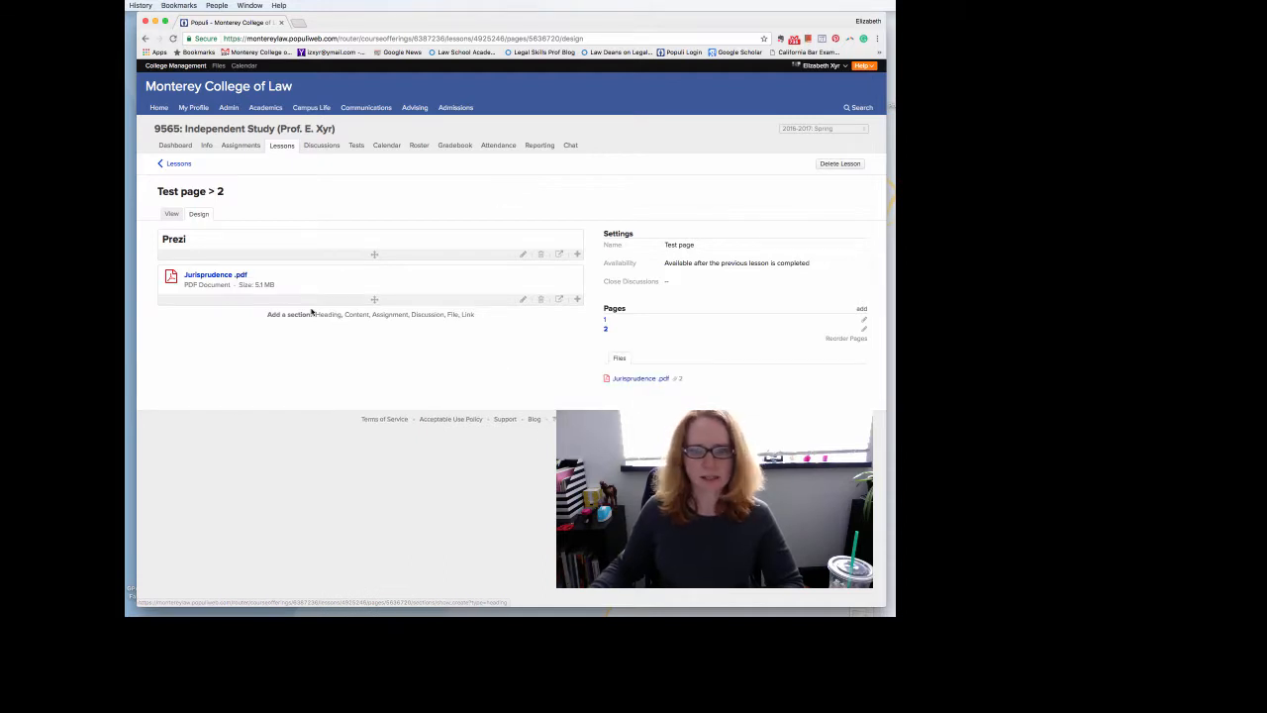
Preview page 2 in view mode and look through the embedded Jurisprudence .pdf
click(172, 216)
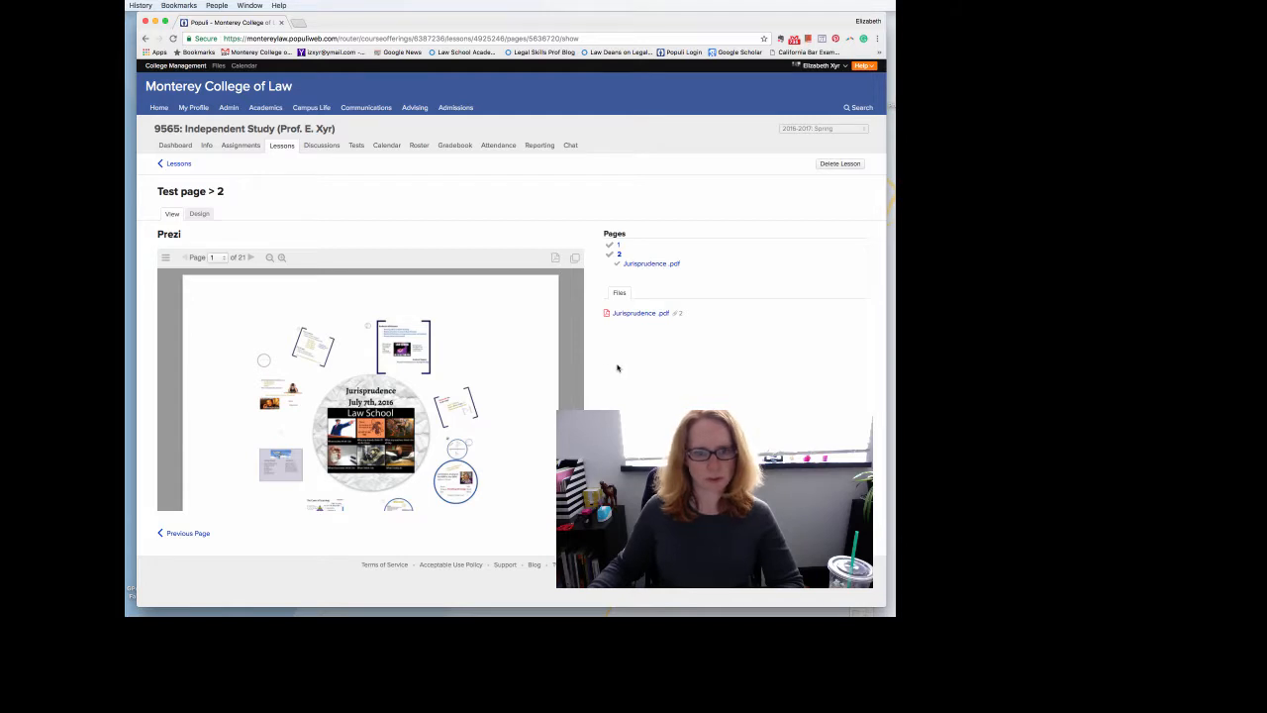
scroll(610, 374, down, 1)
scroll(611, 373, up, 1)
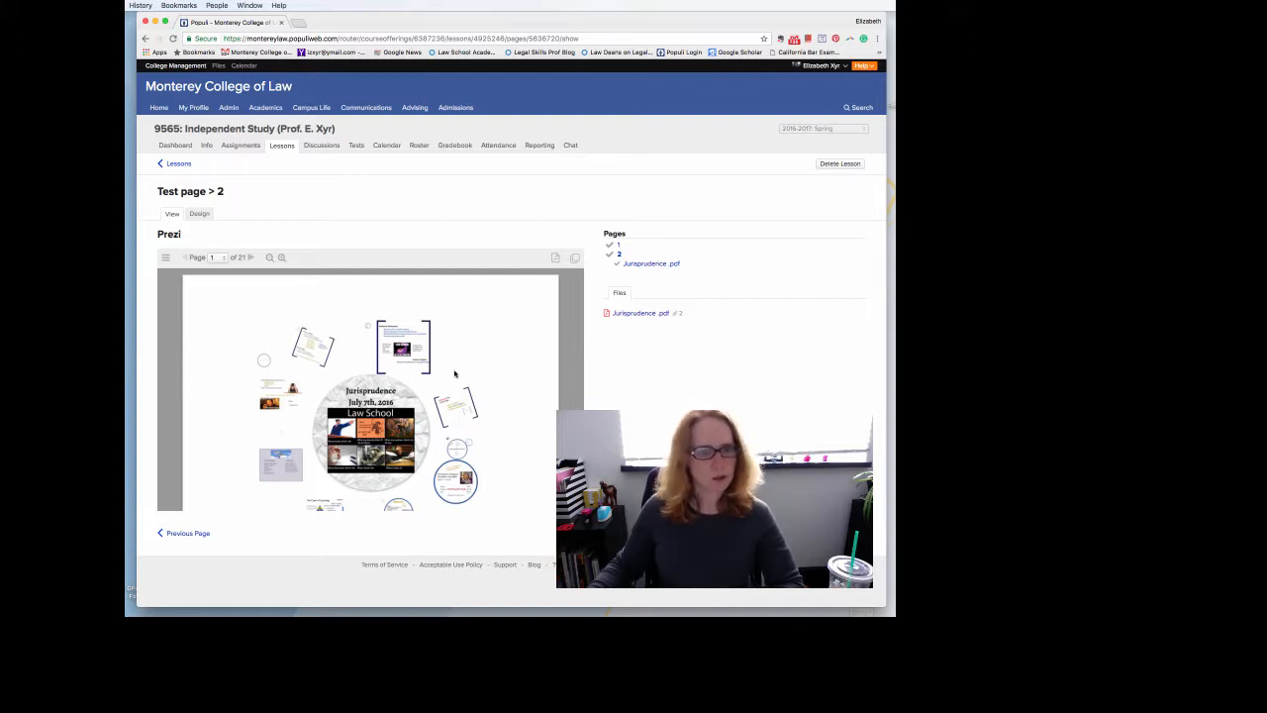
scroll(454, 373, down, 5)
scroll(455, 373, down, 8)
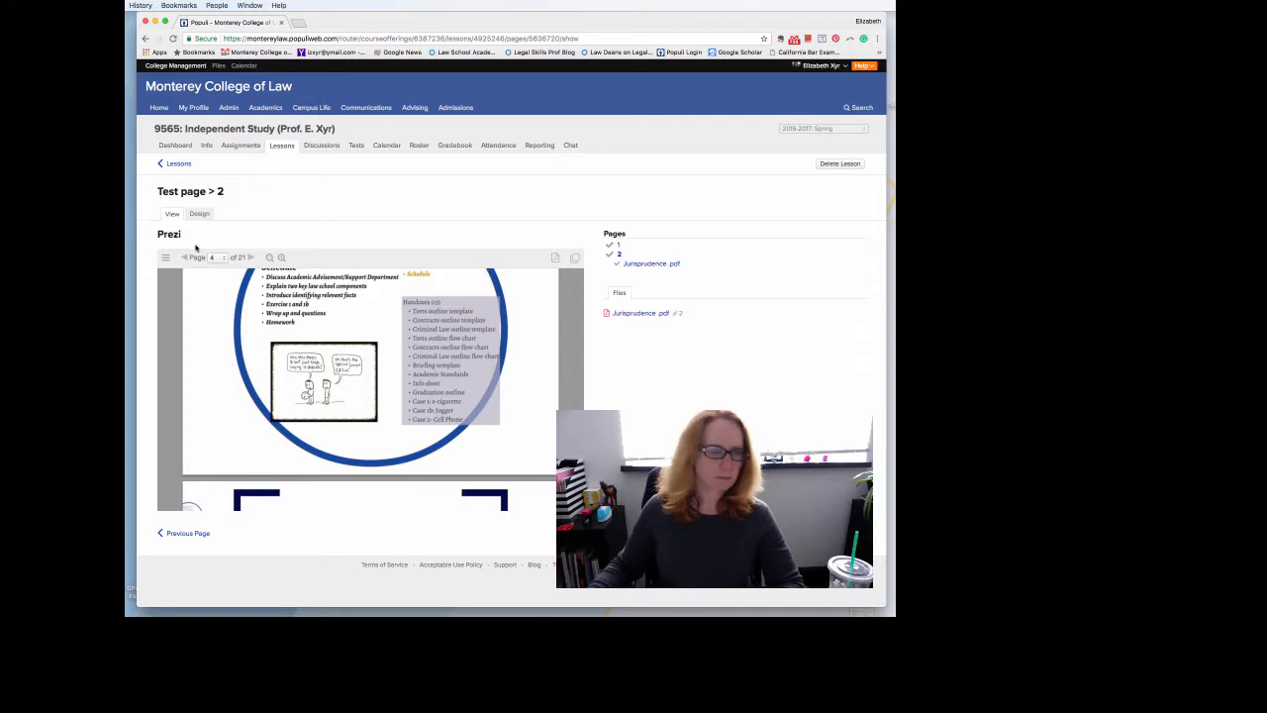
Return to designing page 2 and add the "For testing purposes" assignment, requiring students to complete it
click(199, 215)
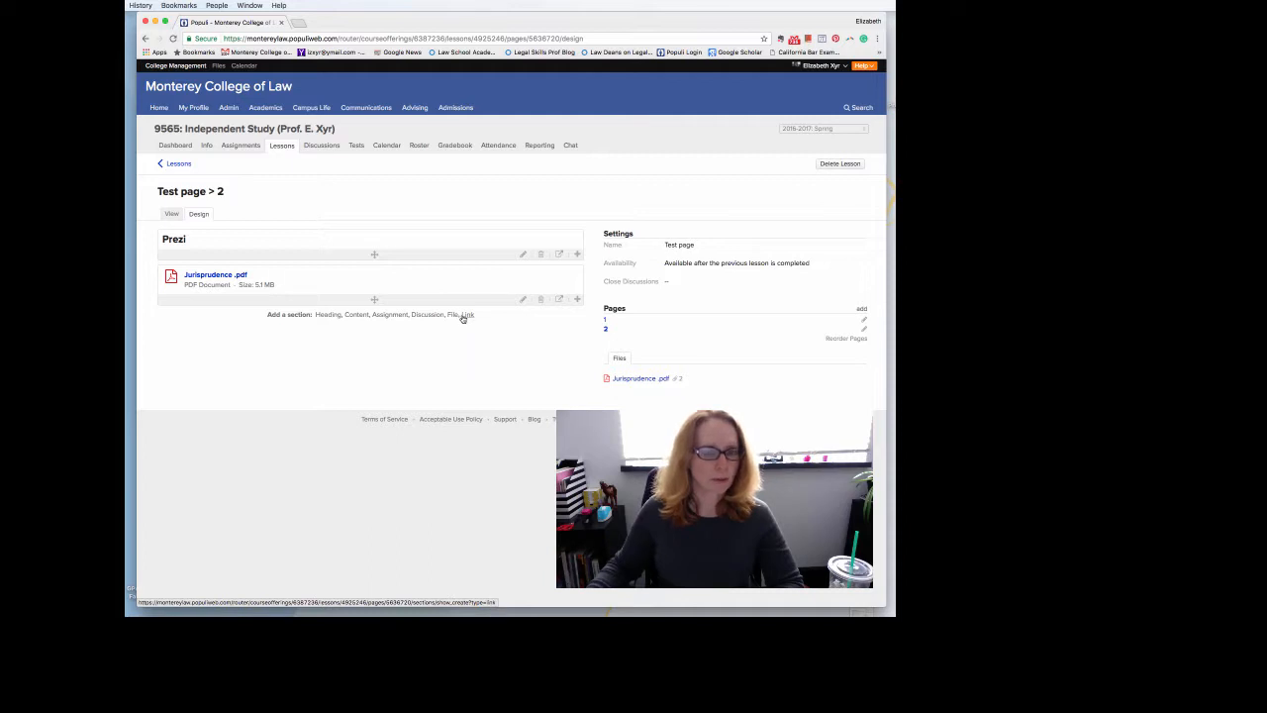
click(390, 315)
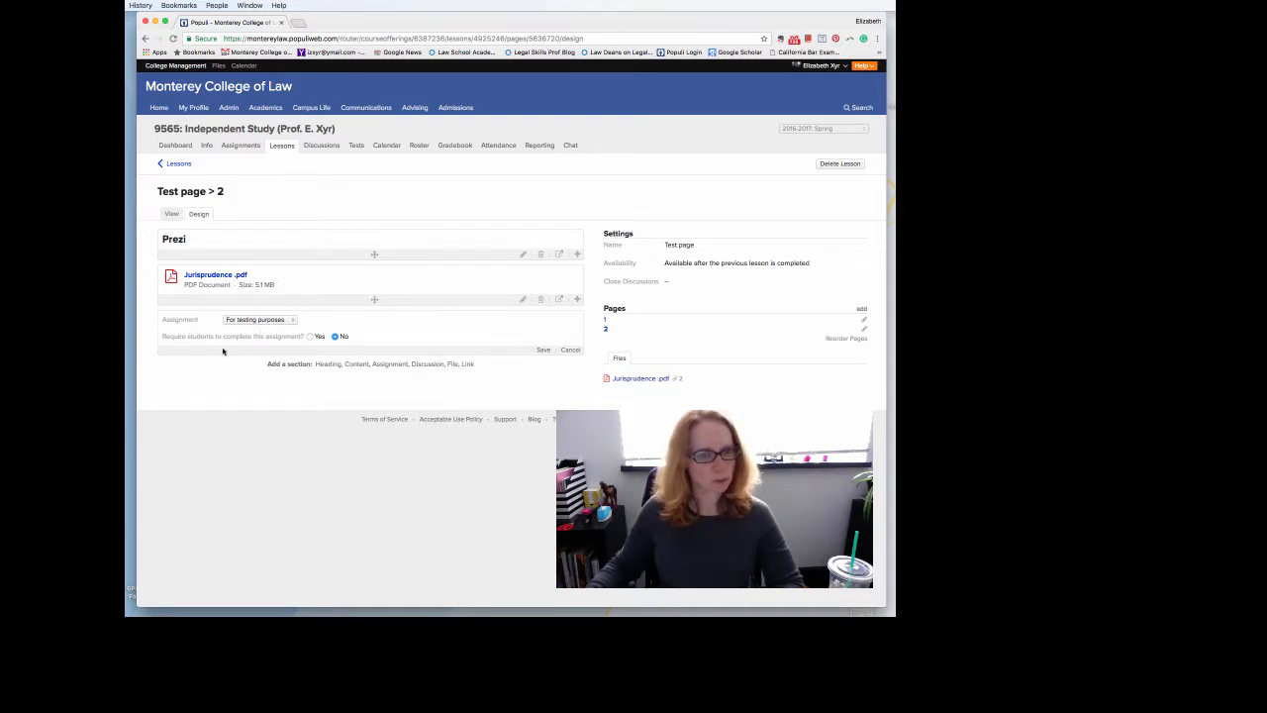
click(248, 320)
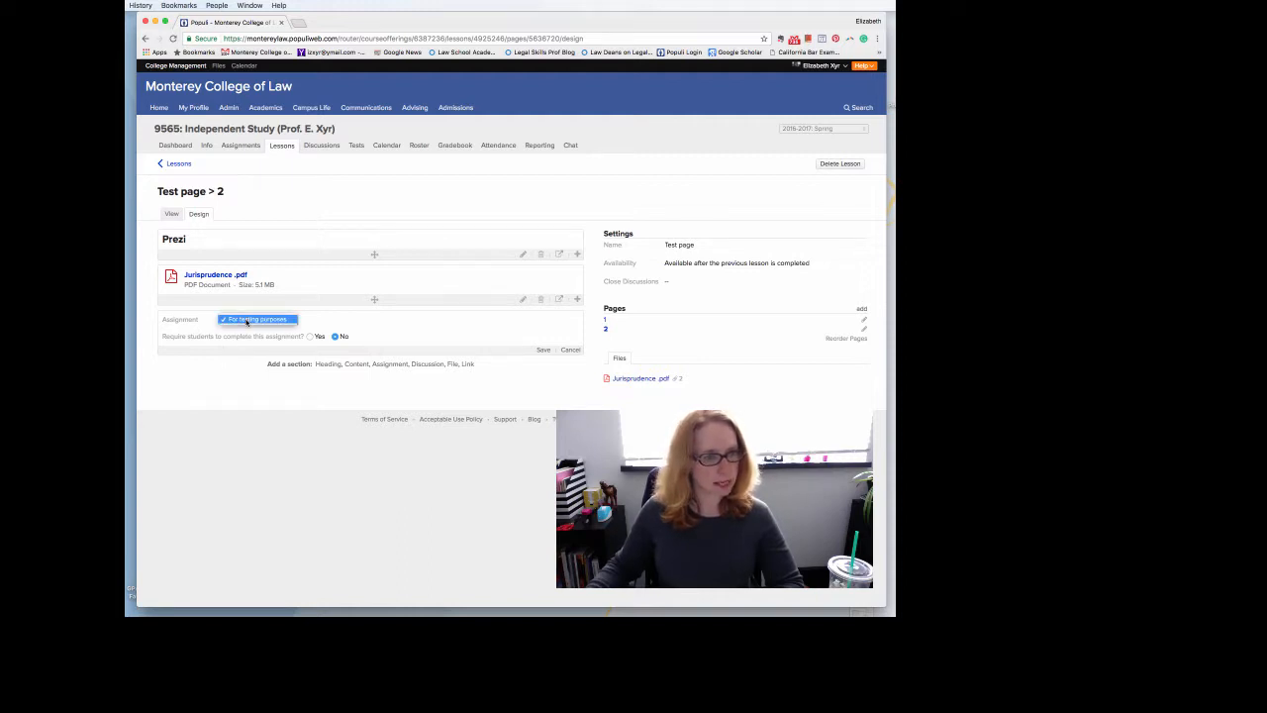
click(247, 320)
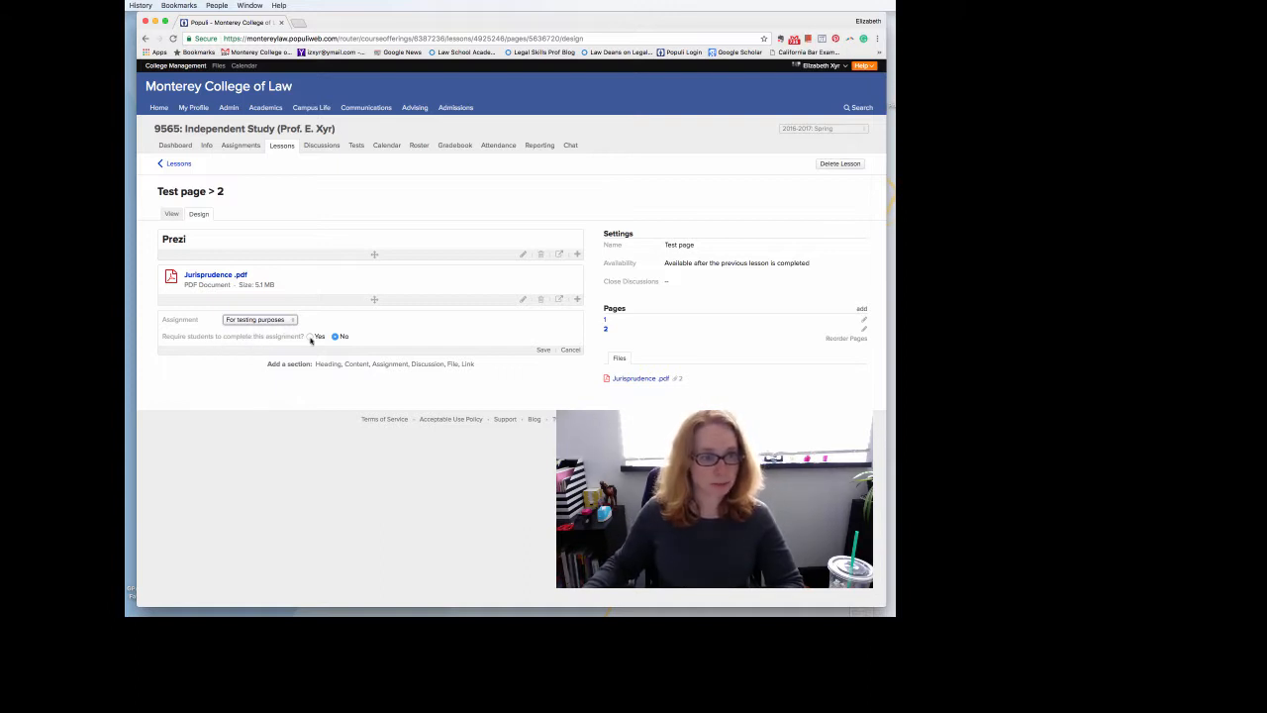
click(310, 336)
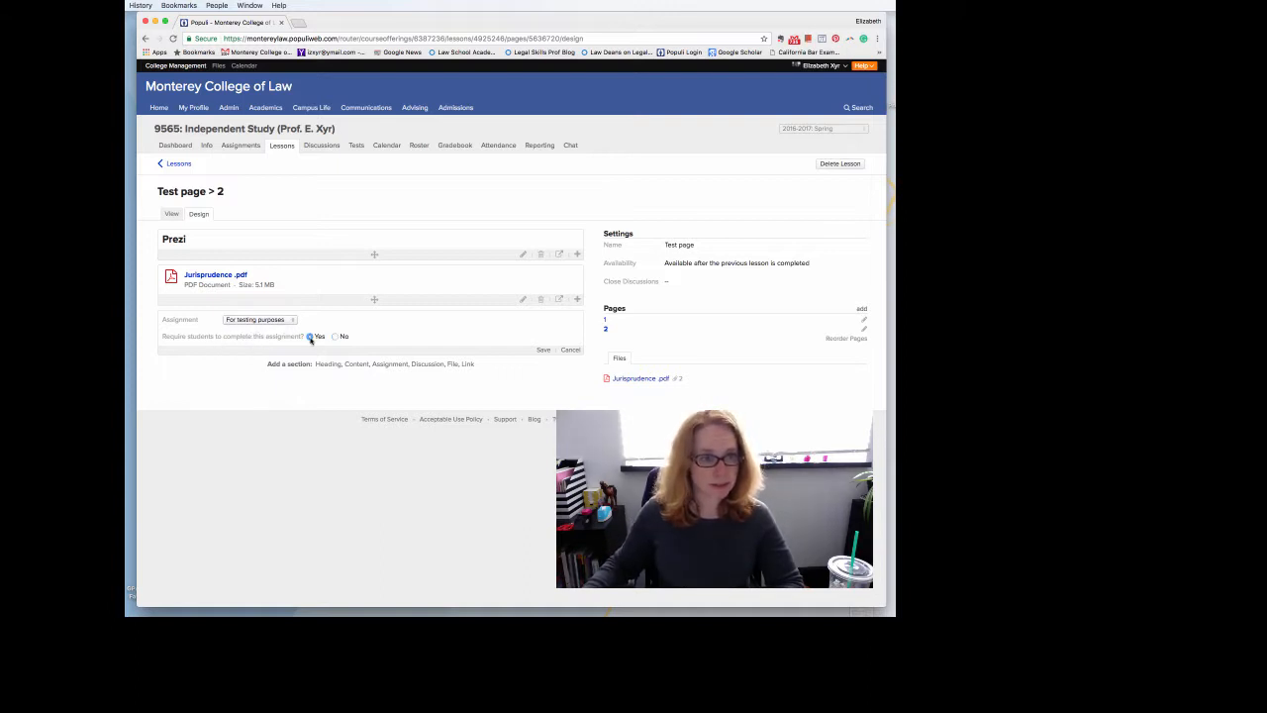
click(542, 350)
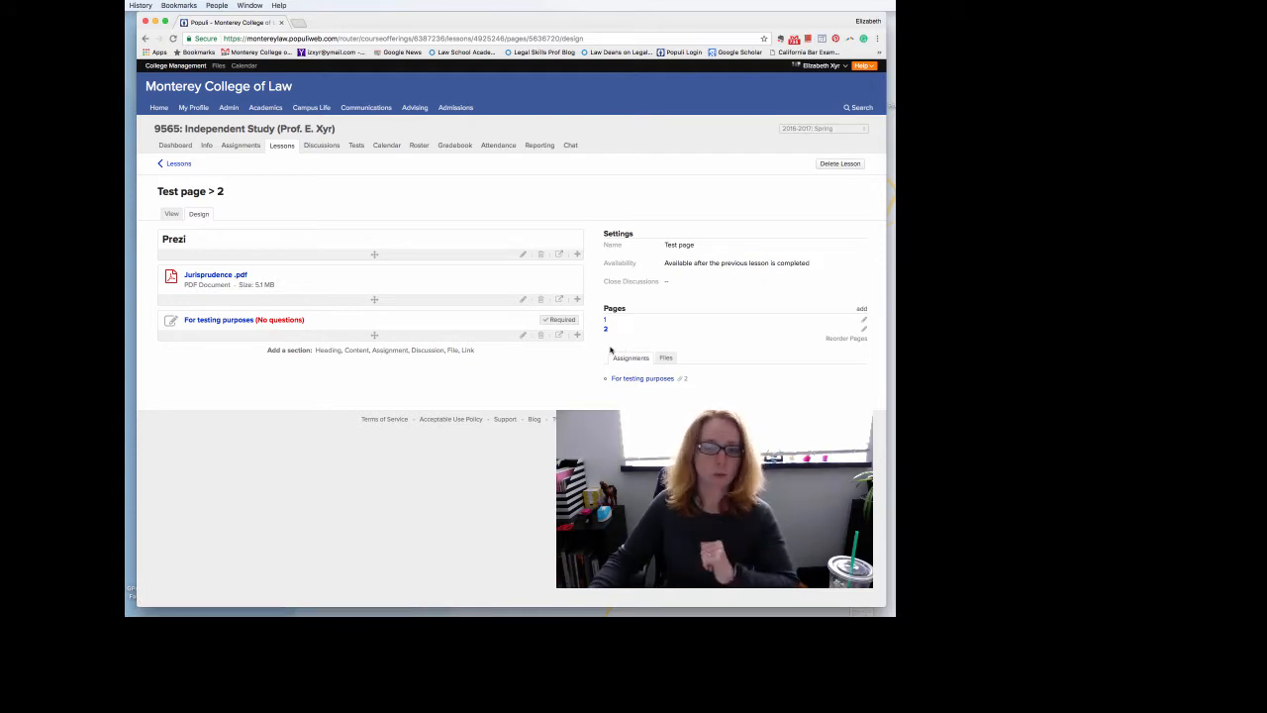
Start a discussion section below the assignment and review its title, topic, publishing and participation settings
click(432, 353)
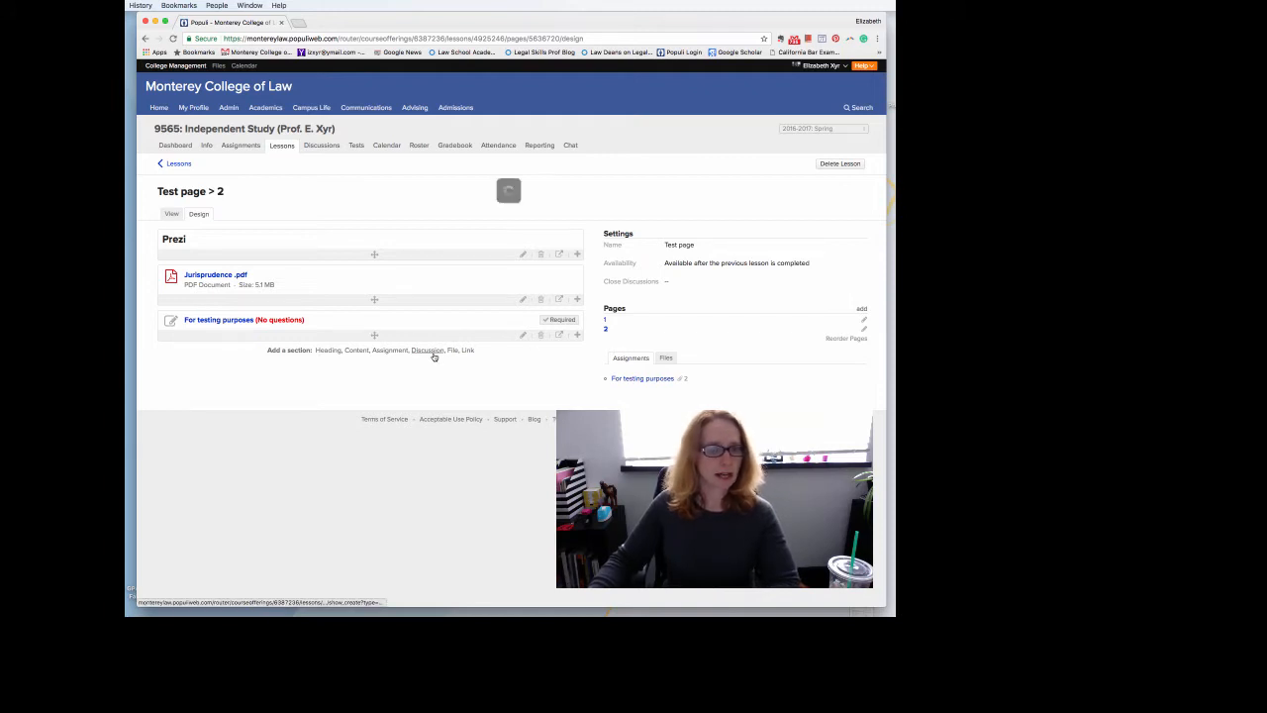
scroll(354, 284, down, 1)
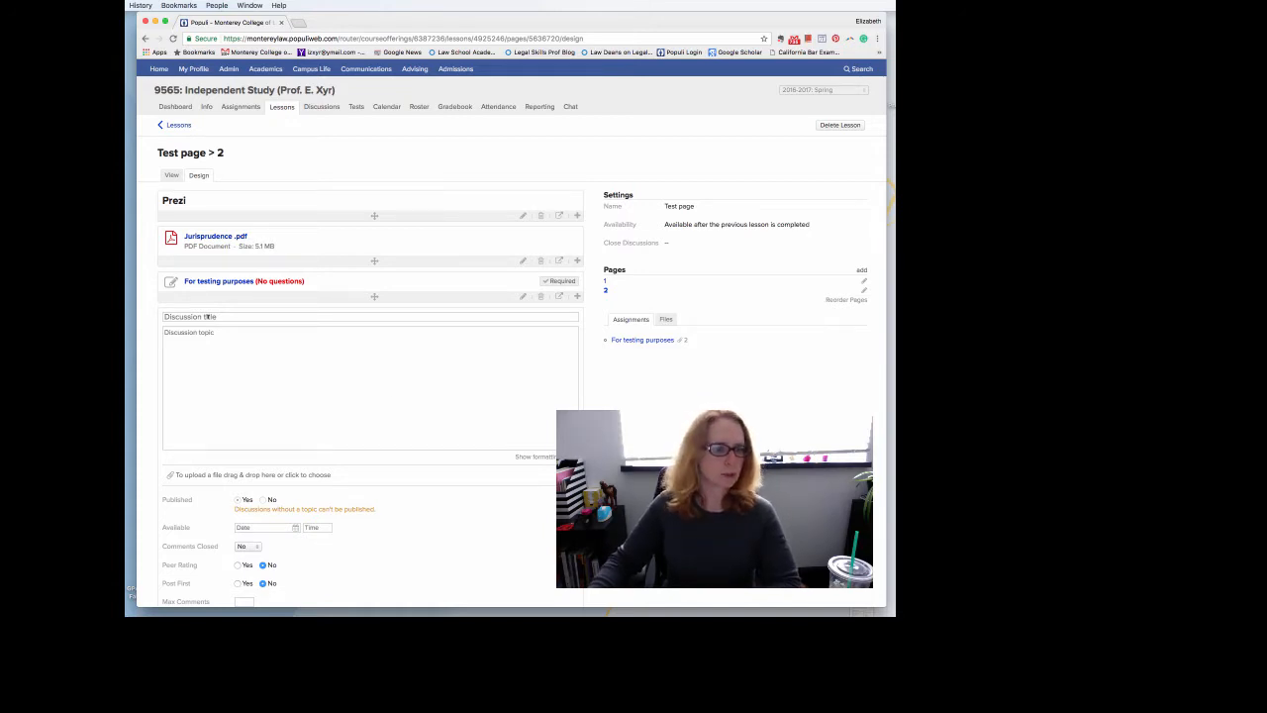
scroll(208, 316, down, 2)
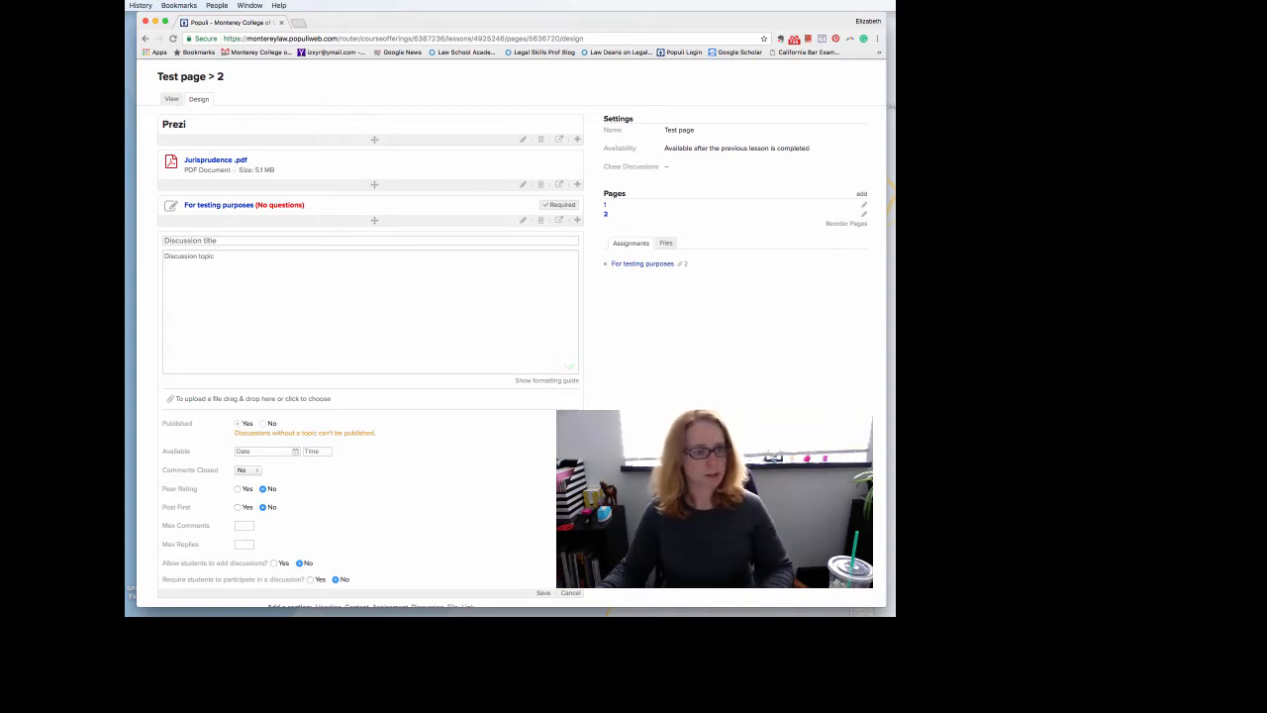
scroll(267, 327, down, 1)
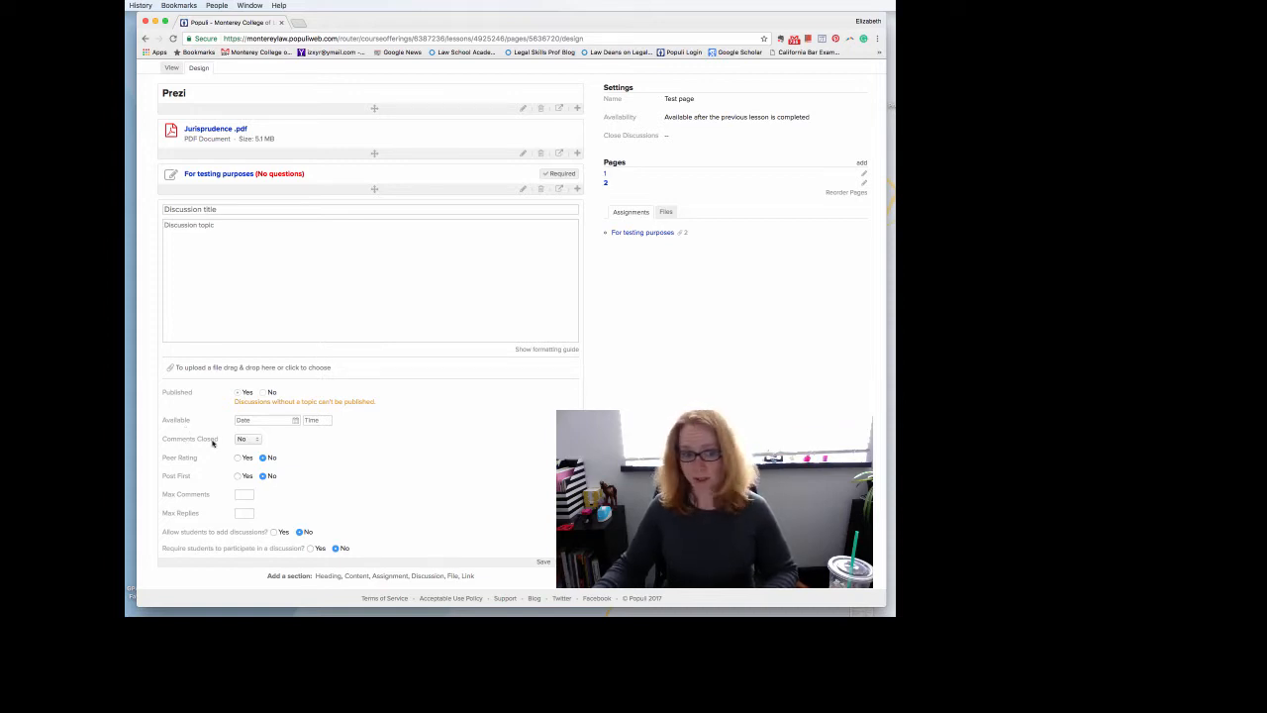
click(242, 393)
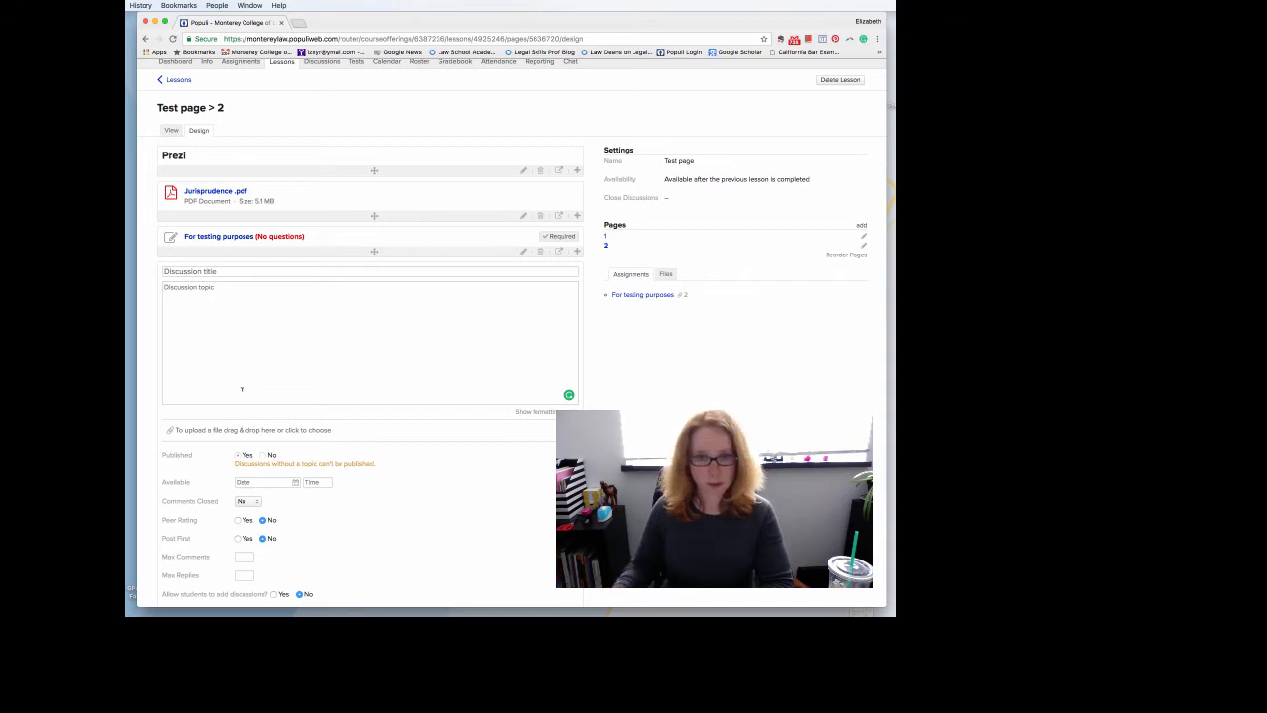
scroll(242, 389, up, 2)
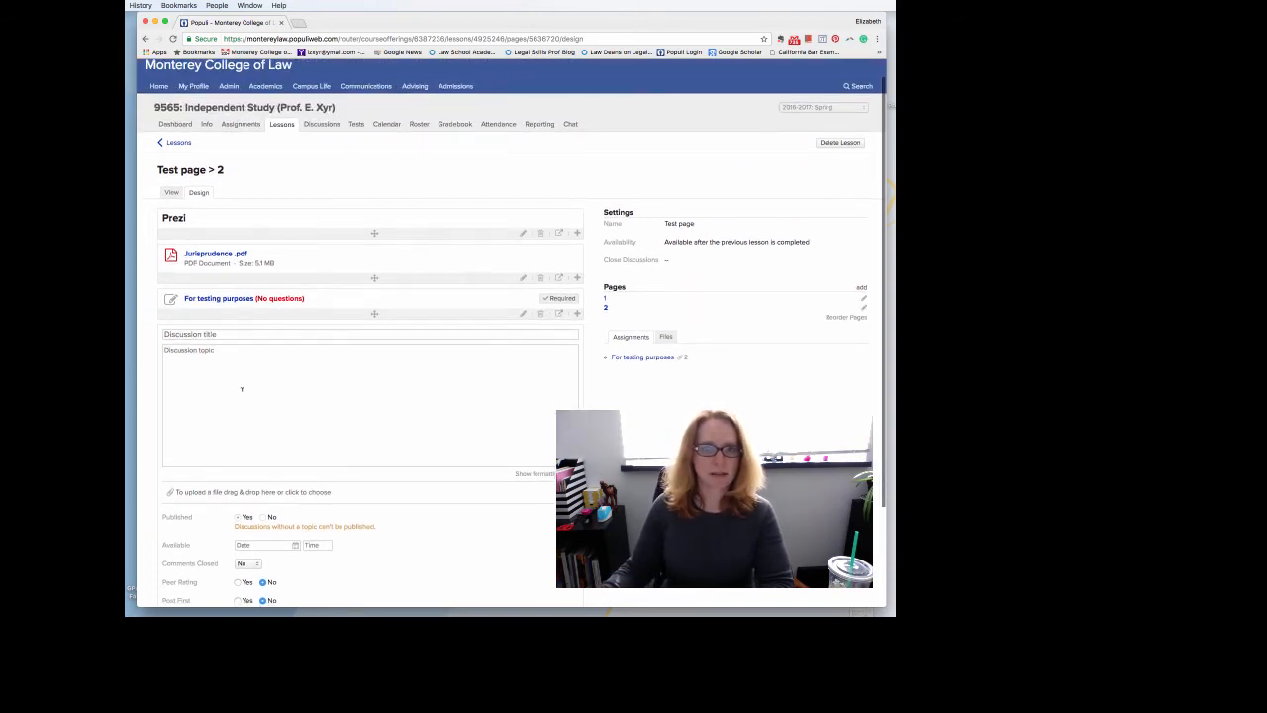